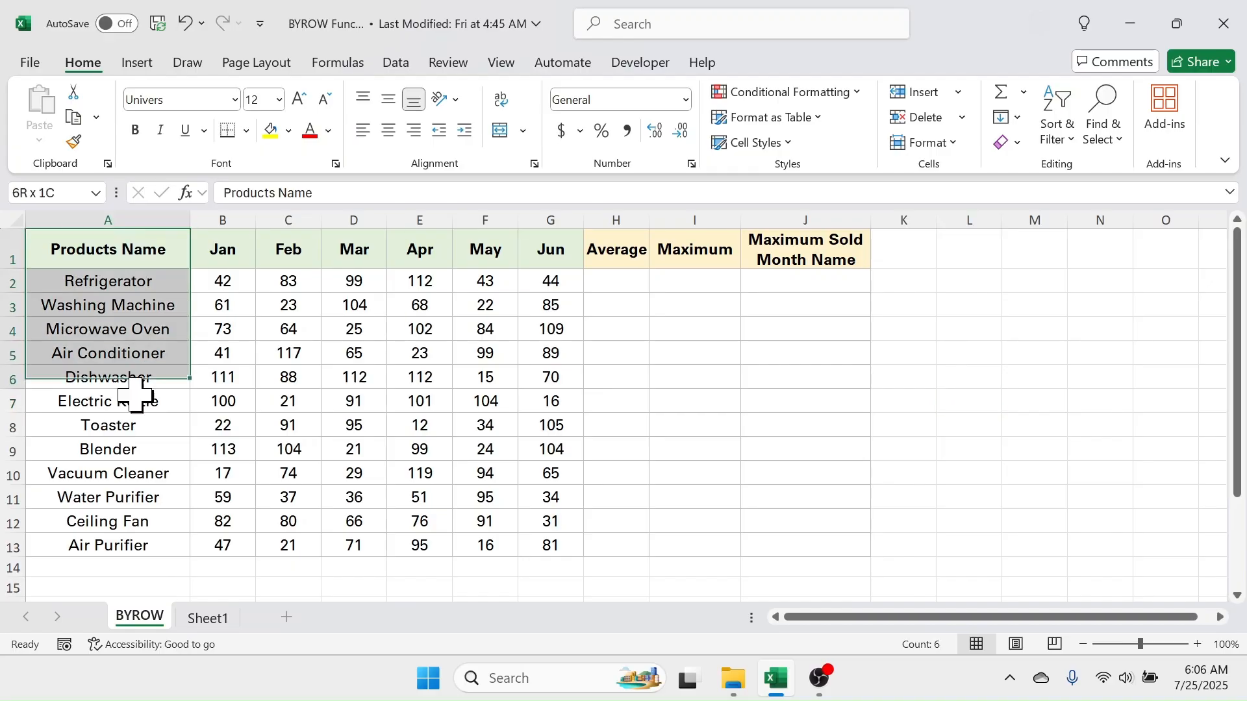
Review the January to June sales figures and the empty Average, Maximum and Maximum Sold Month Name columns
drag(228, 281, 531, 539)
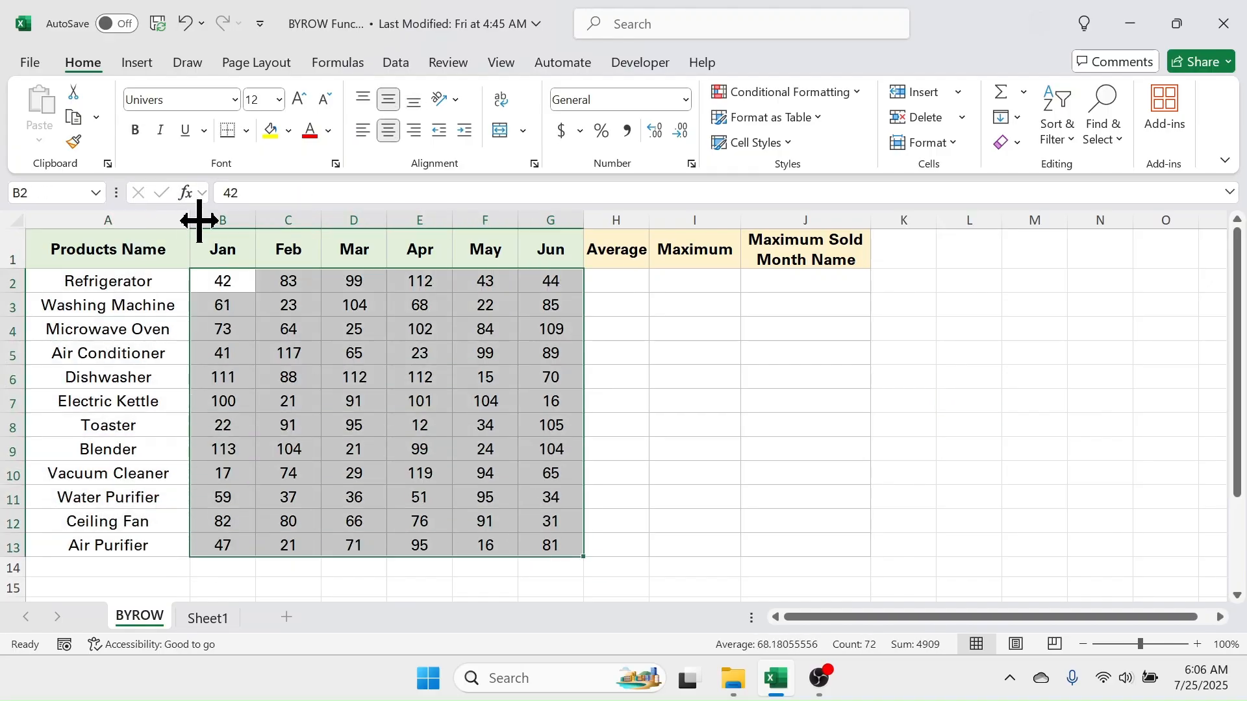
drag(215, 247, 531, 245)
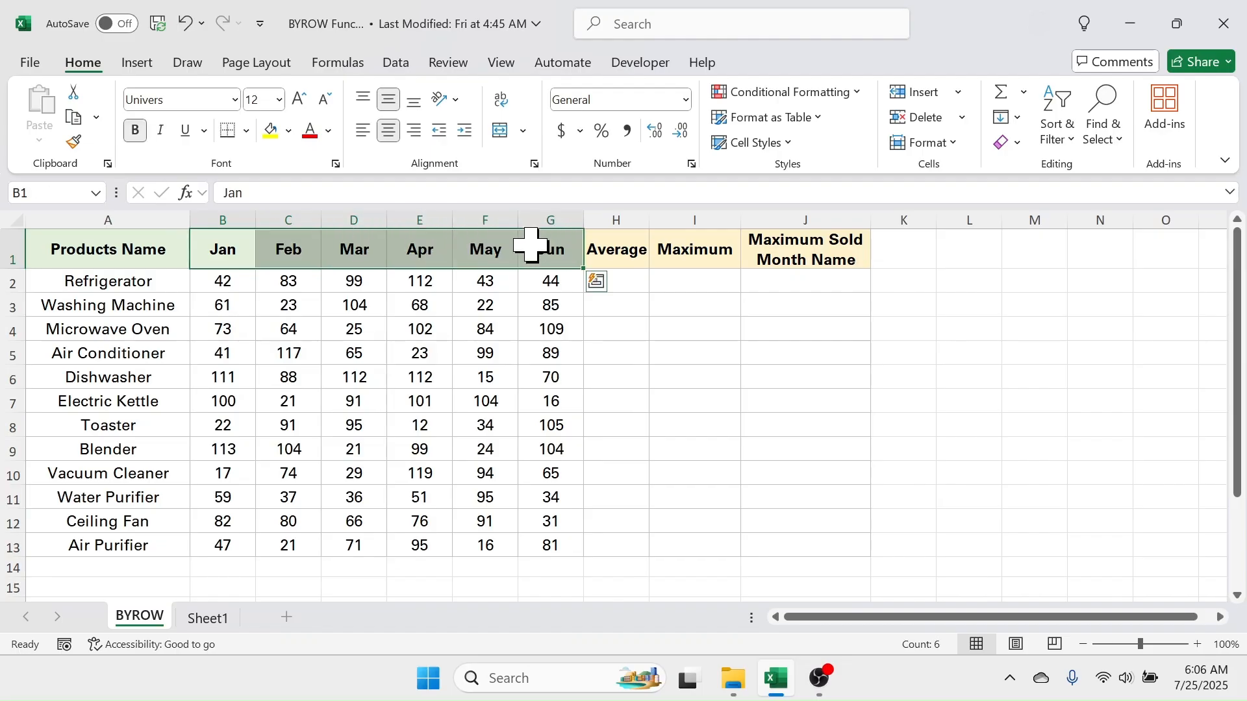
drag(622, 252, 640, 542)
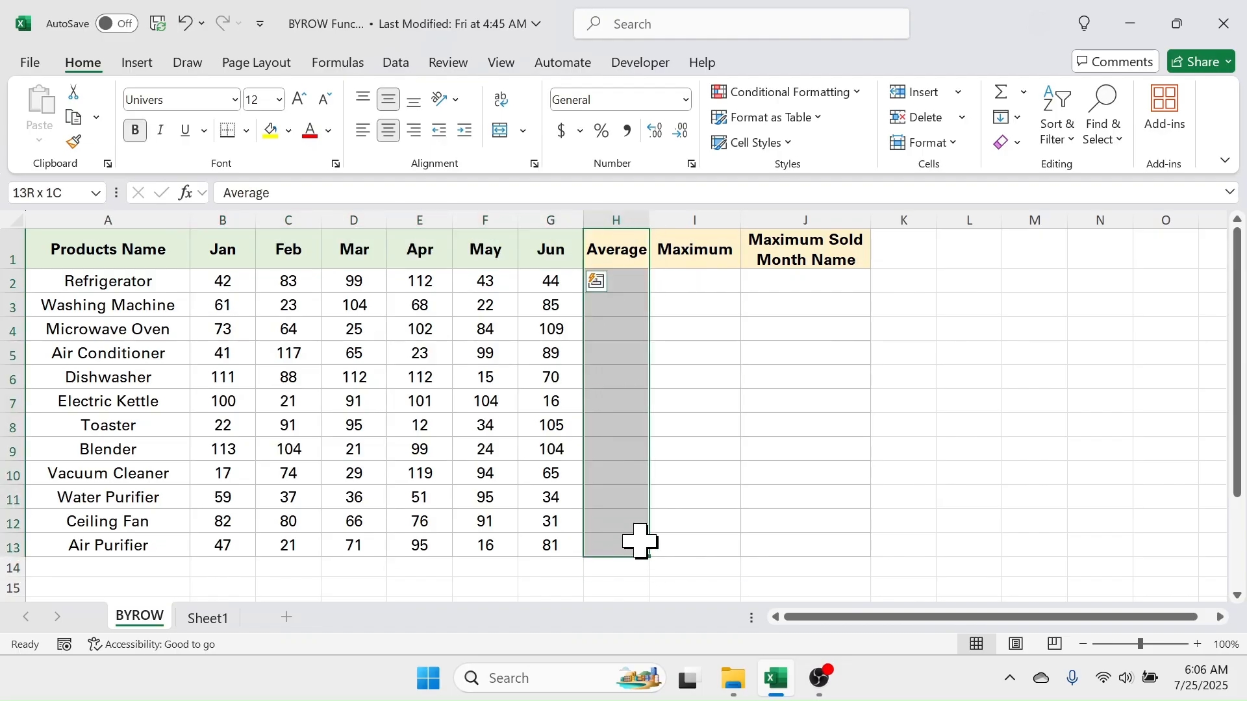
drag(721, 257, 691, 548)
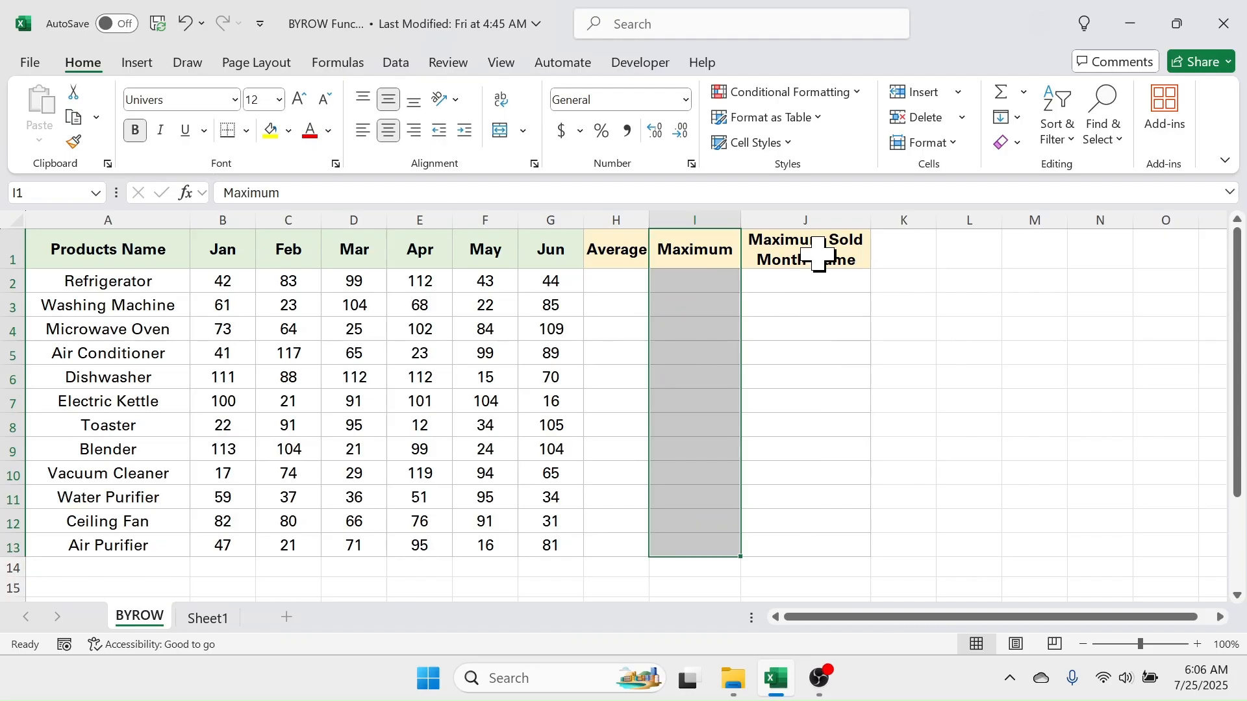
click(815, 257)
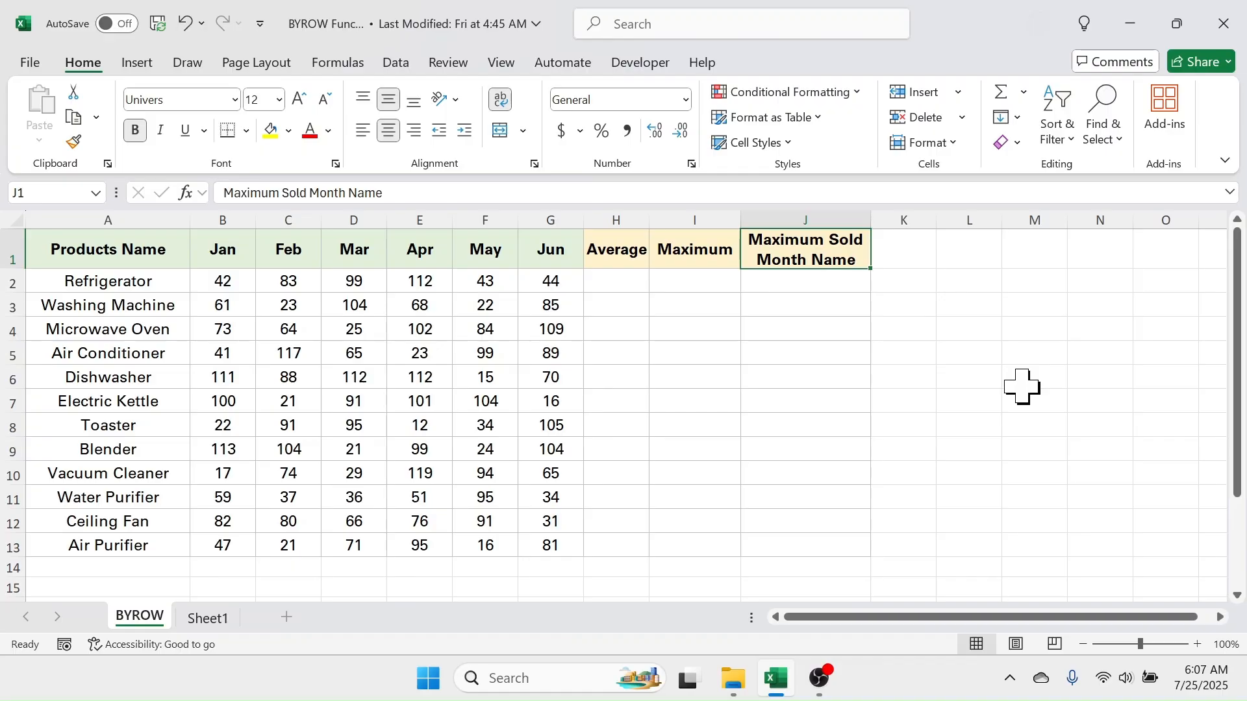
click(619, 283)
text(=)
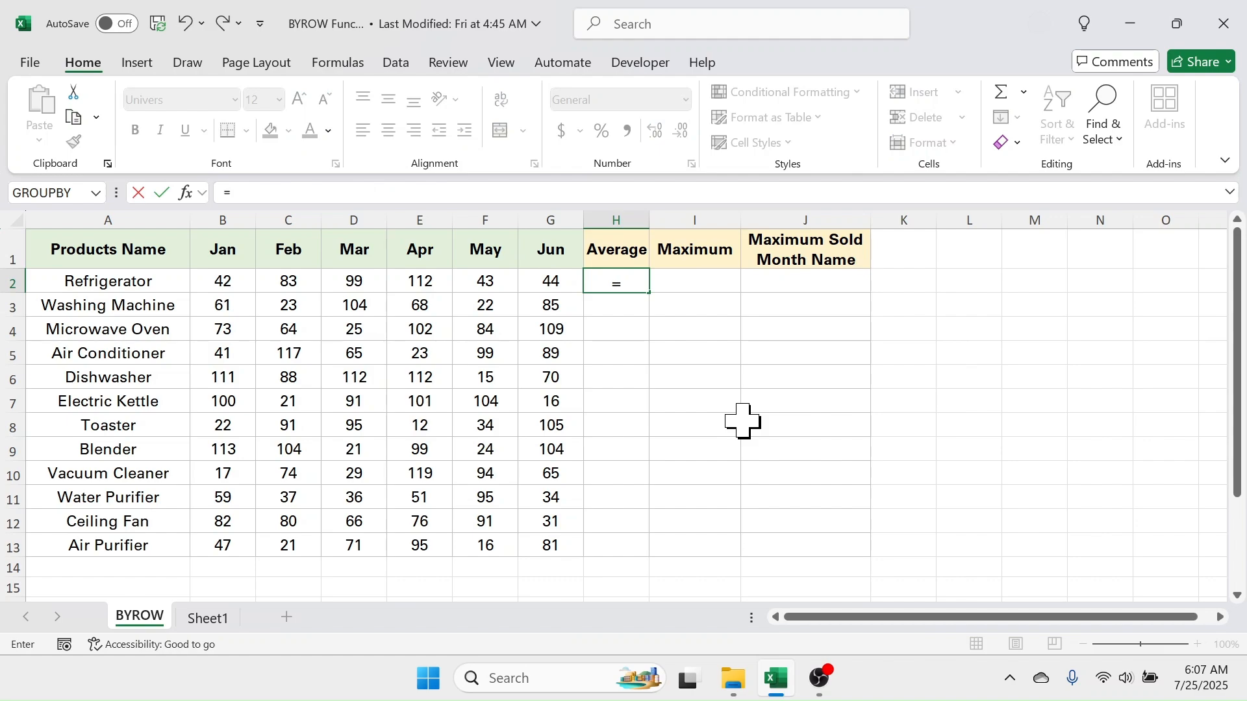
text(BYROW)
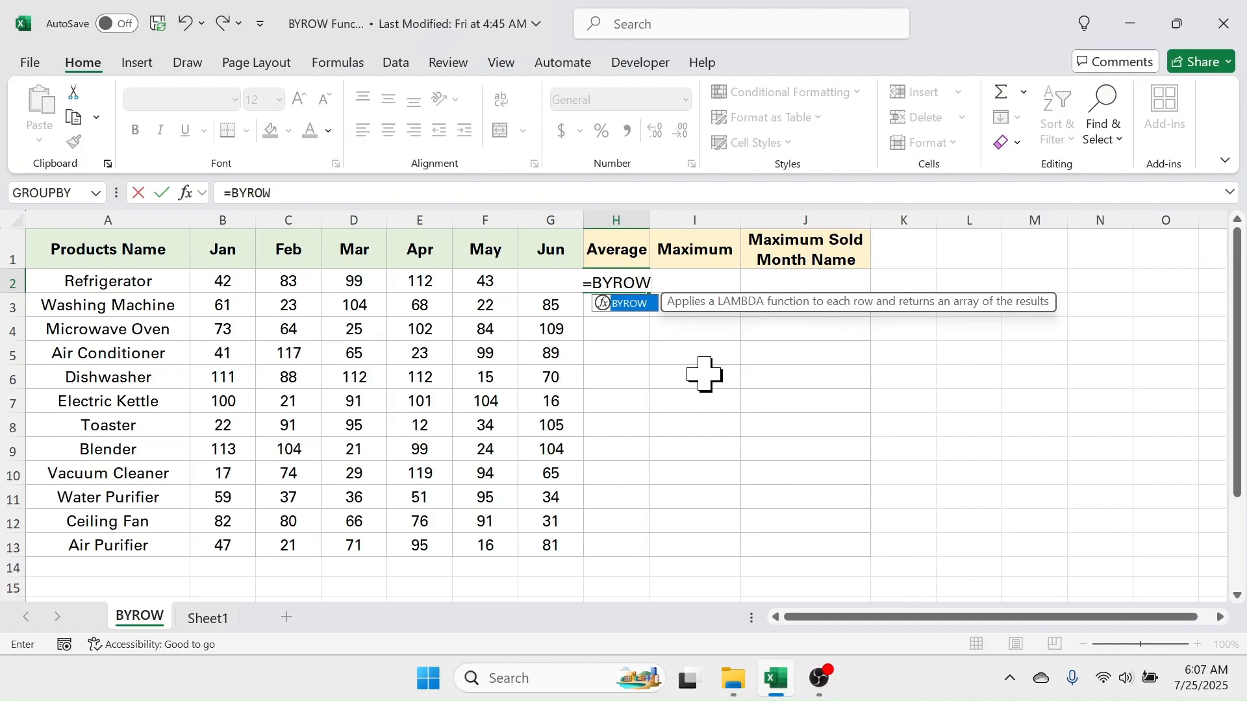
key(Escape)
key(Escape)
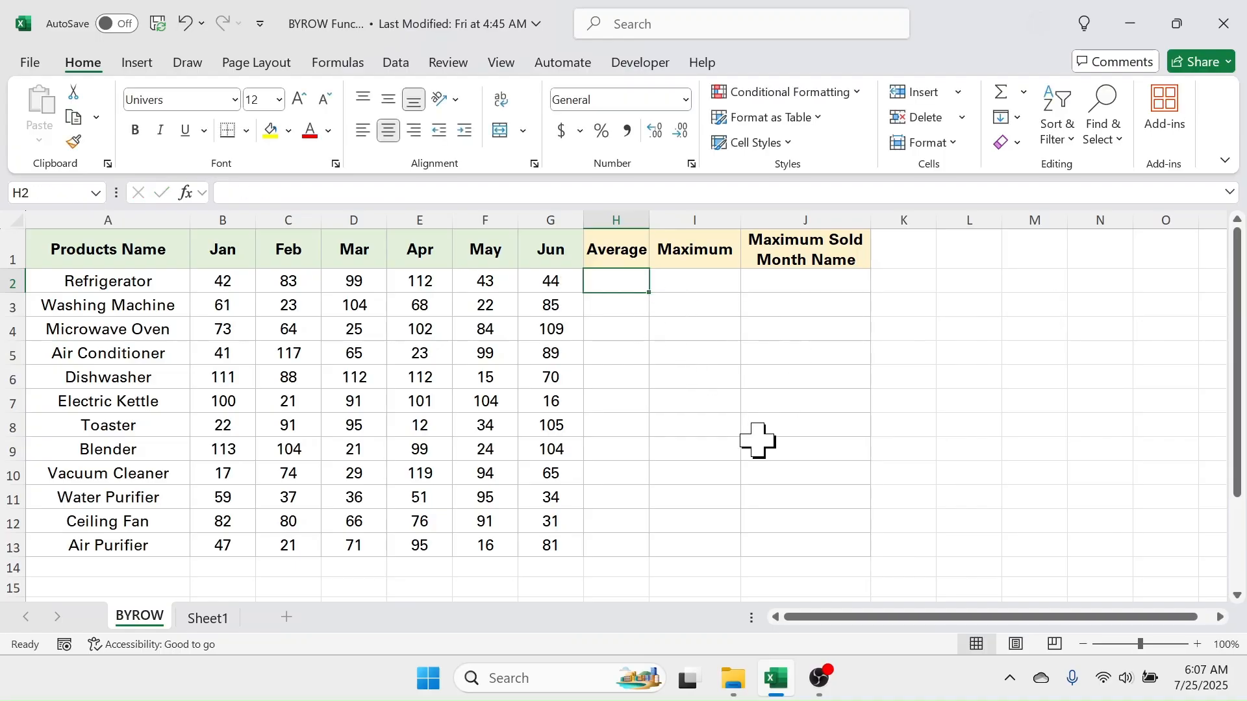
Calculate the Refrigerator's average in H2 with =AVERAGE(B2:G2)
text(=AVE)
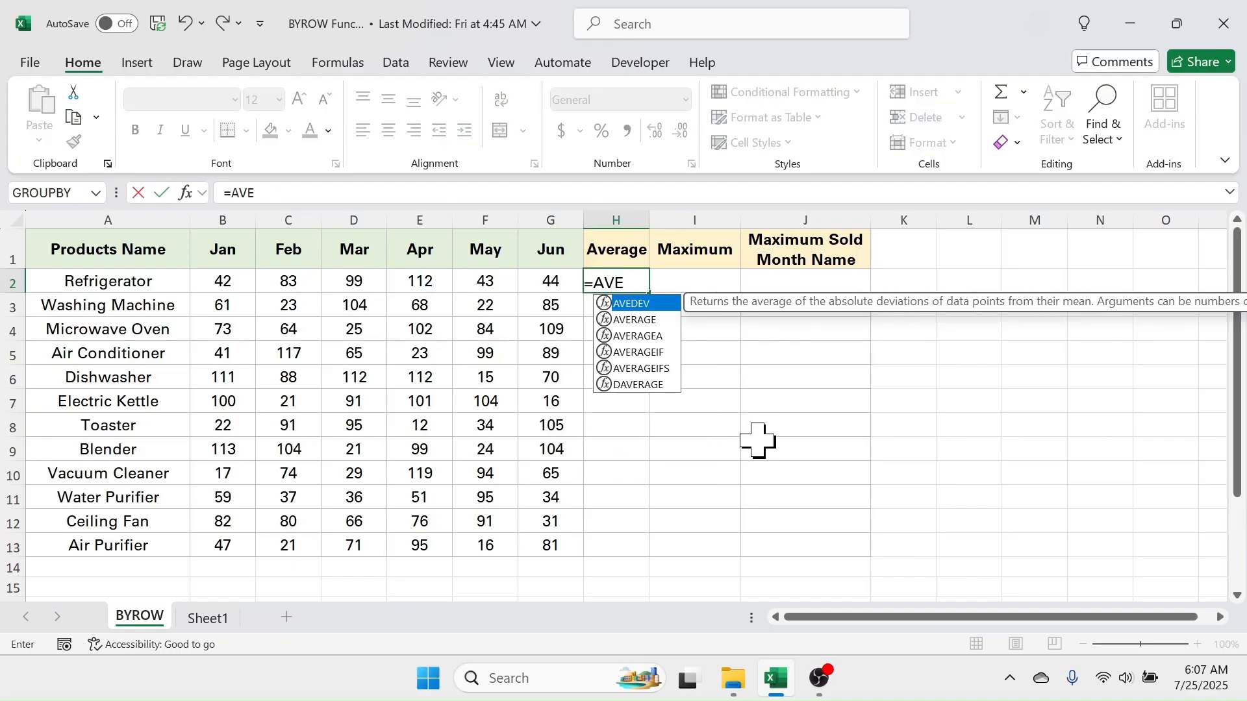
text(RAGE()
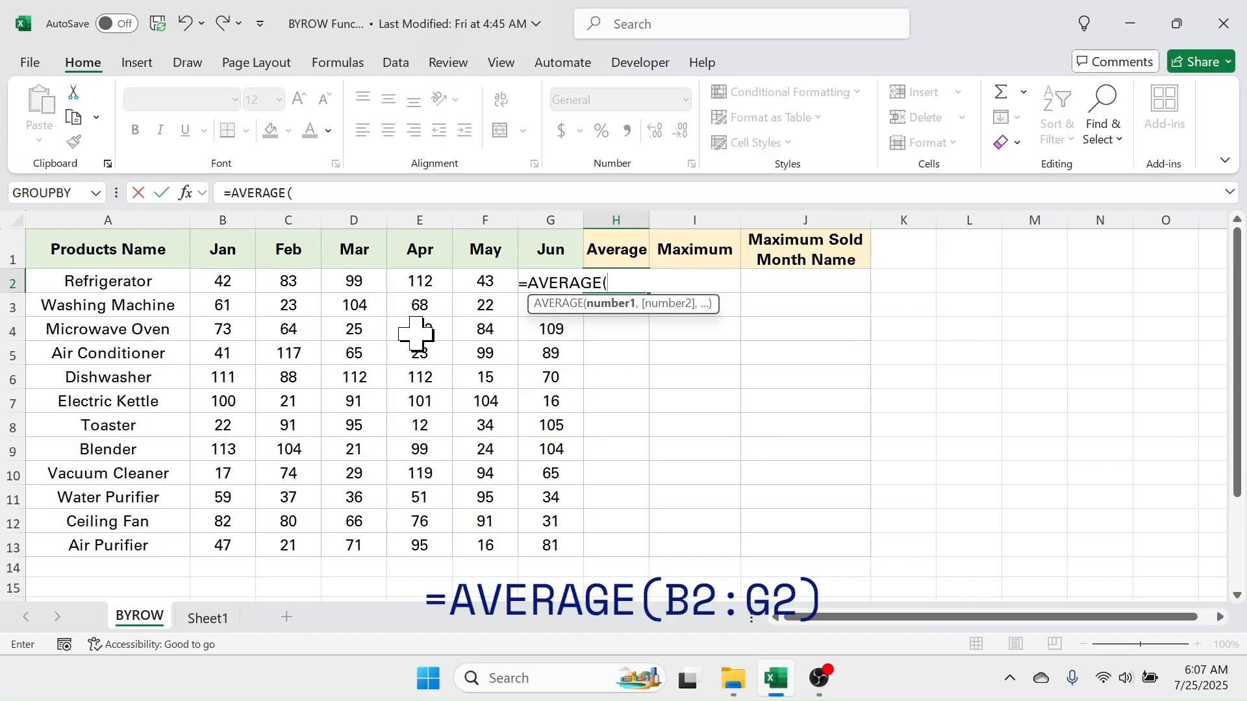
click(227, 283)
drag(227, 283, 565, 279)
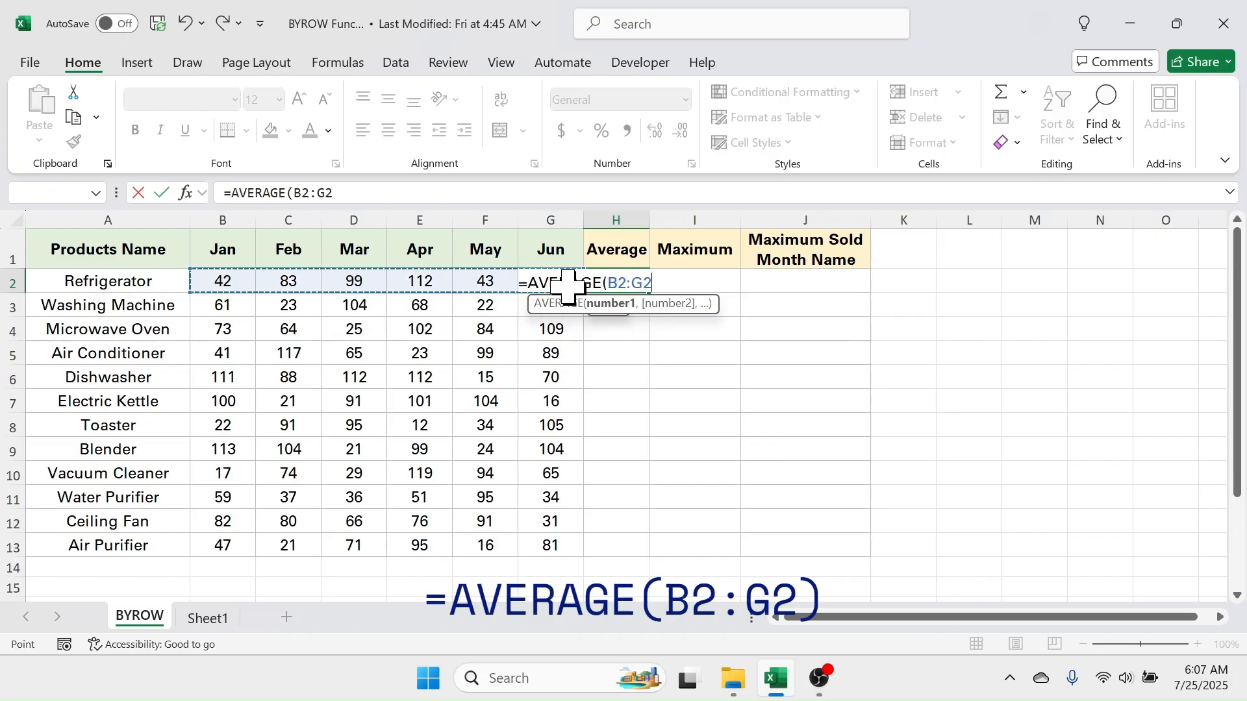
text())
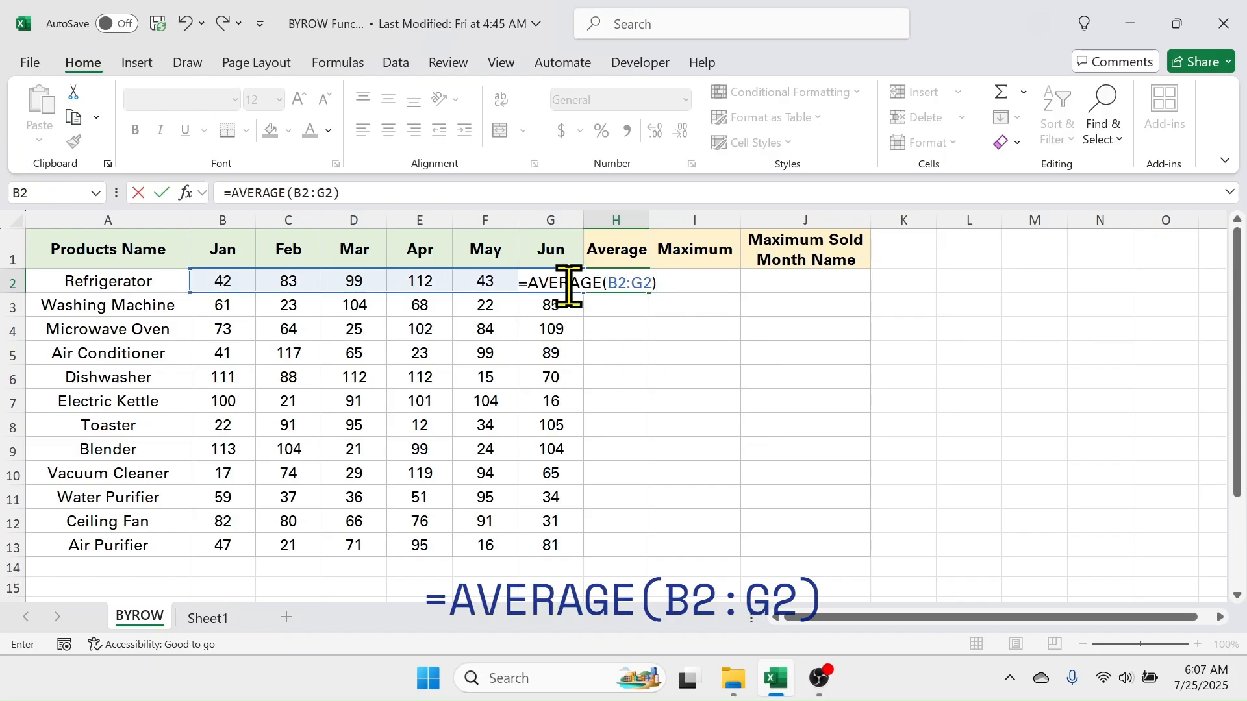
key(Return)
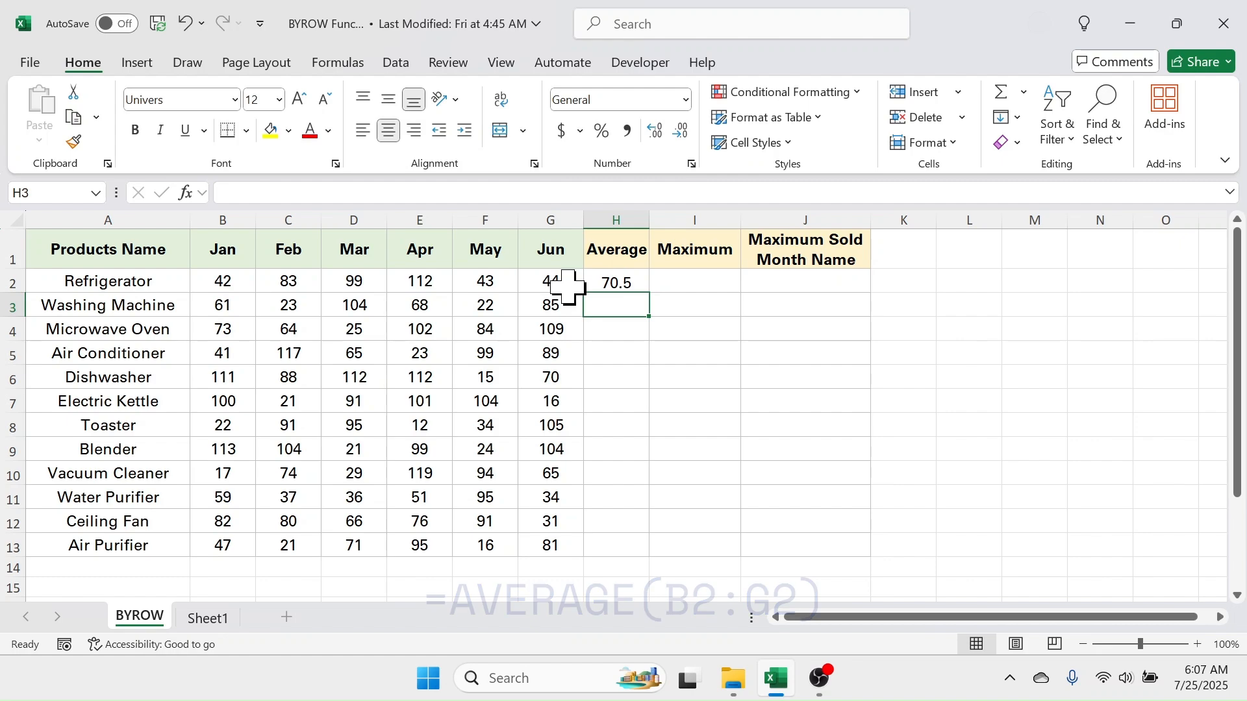
Fill the AVERAGE formula from H2 down to H13 and check the copied formulas starting at H3
click(616, 281)
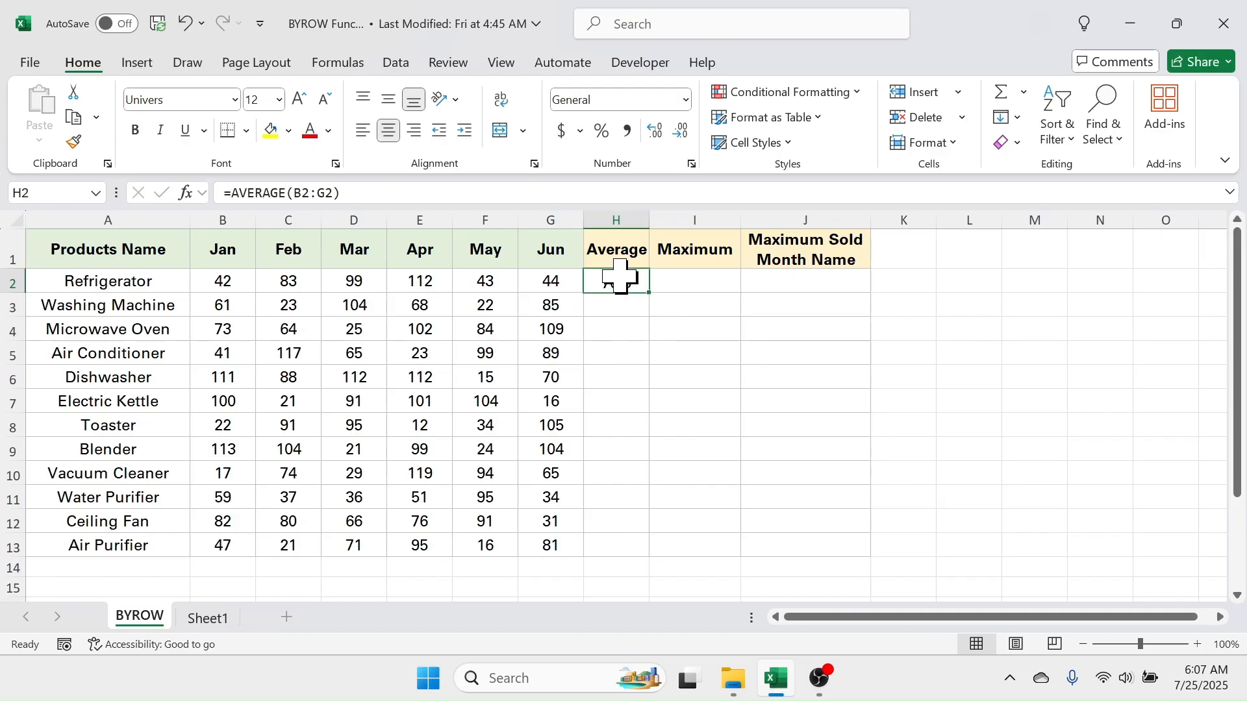
drag(649, 293, 633, 554)
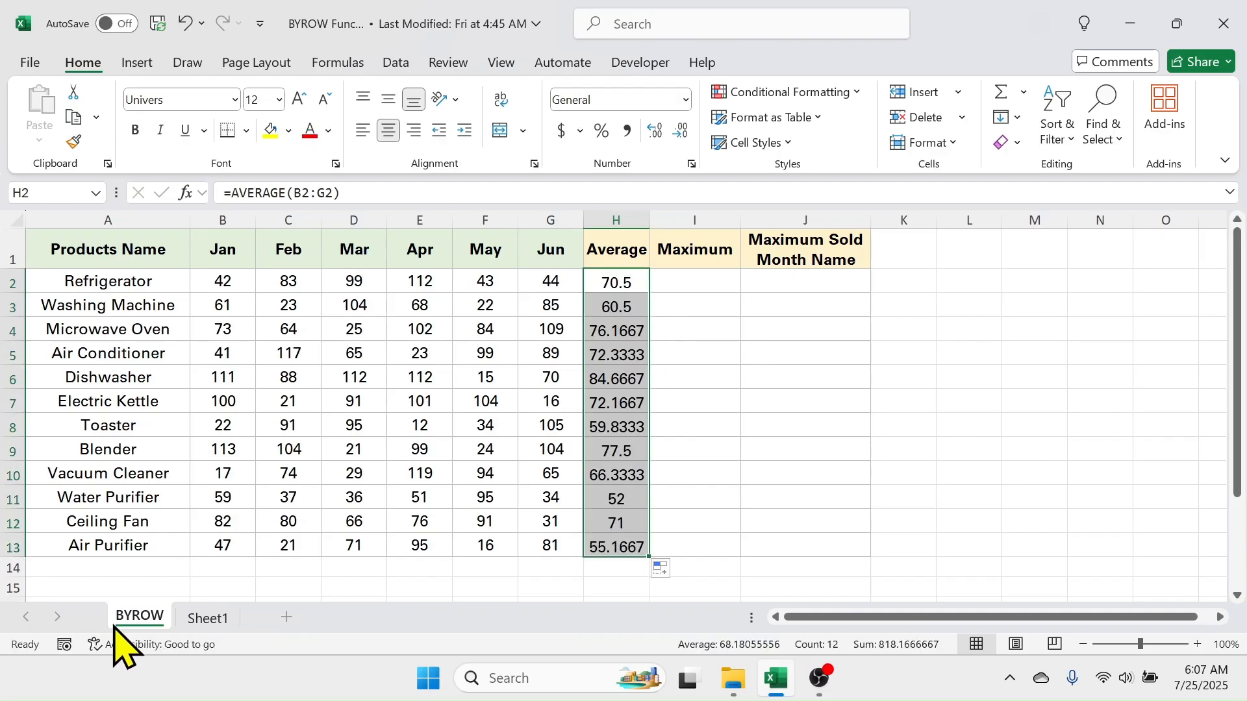
click(722, 306)
click(615, 308)
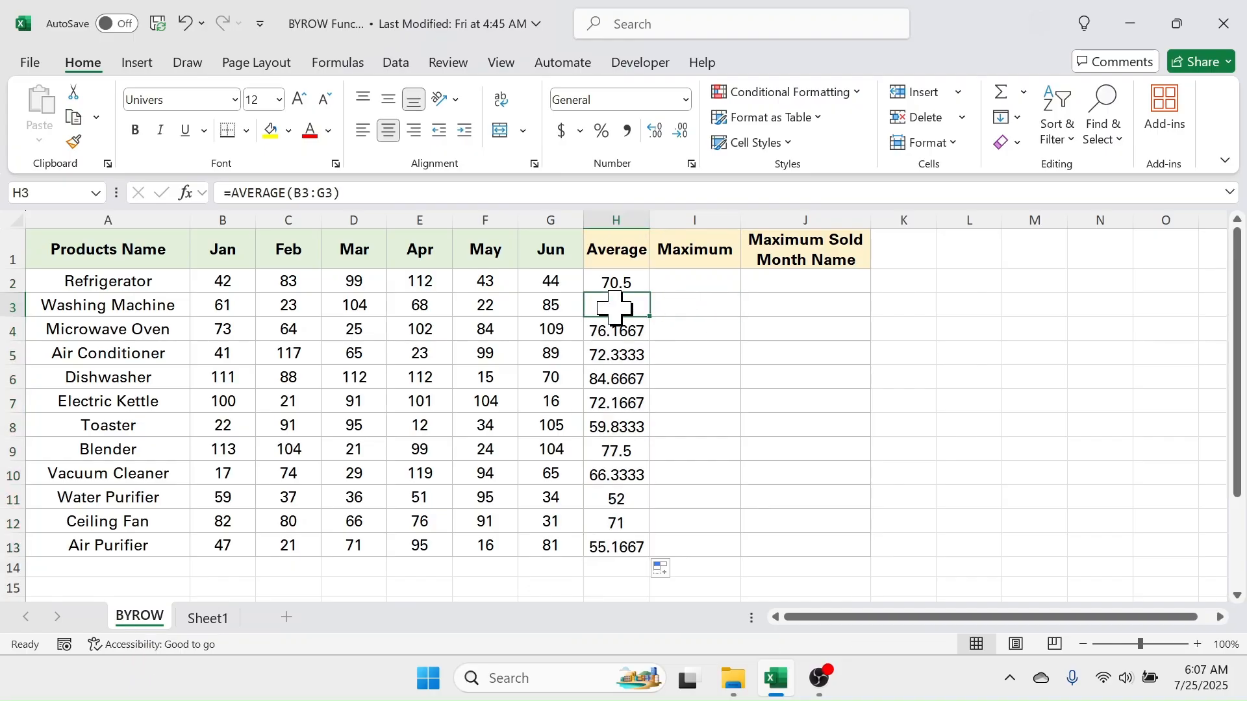
drag(615, 308, 621, 545)
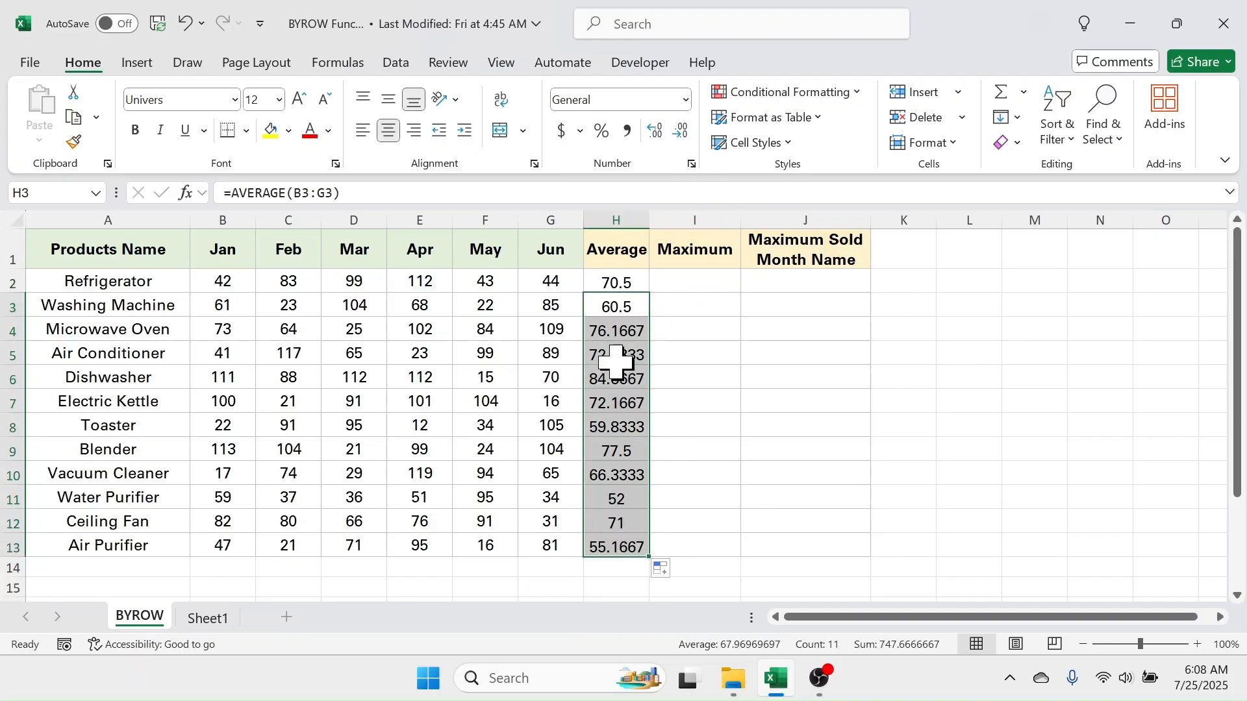
Clear all the formulas in the Average column, H2:H13
click(617, 280)
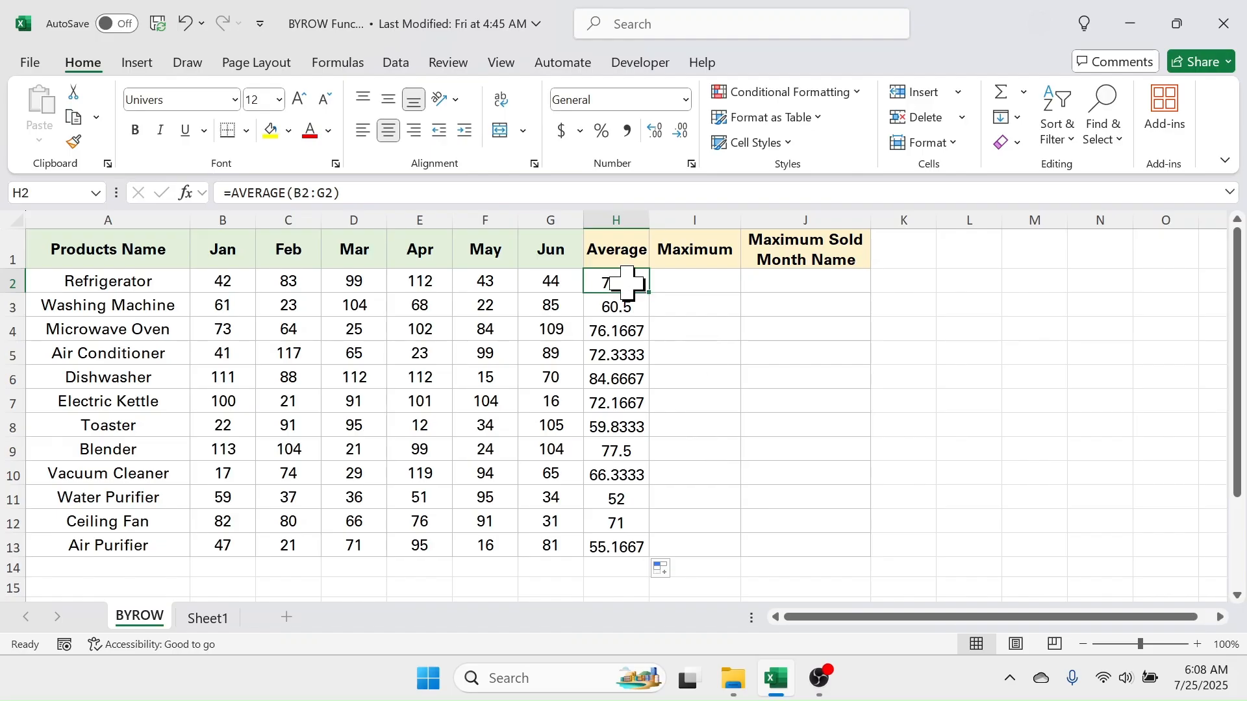
drag(626, 283, 634, 548)
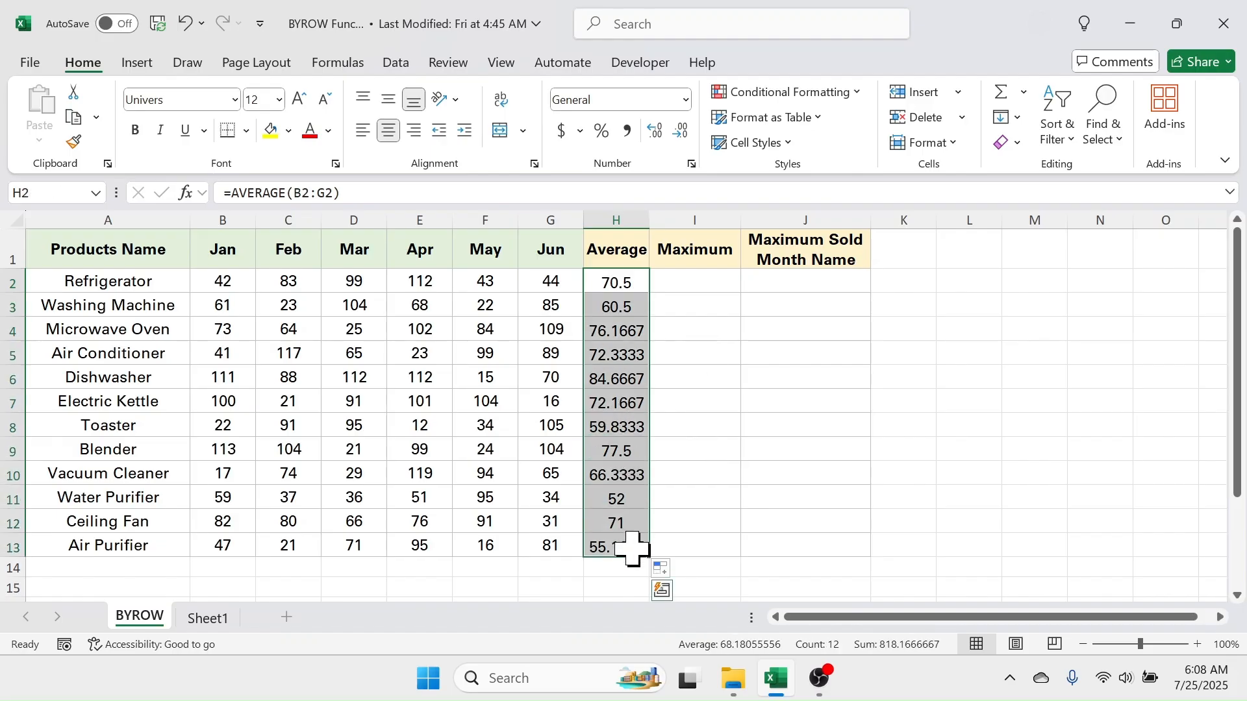
key(Delete)
Calculate every product's average with the single formula =BYROW(B2:G13,AVERAGE) in H2
click(623, 284)
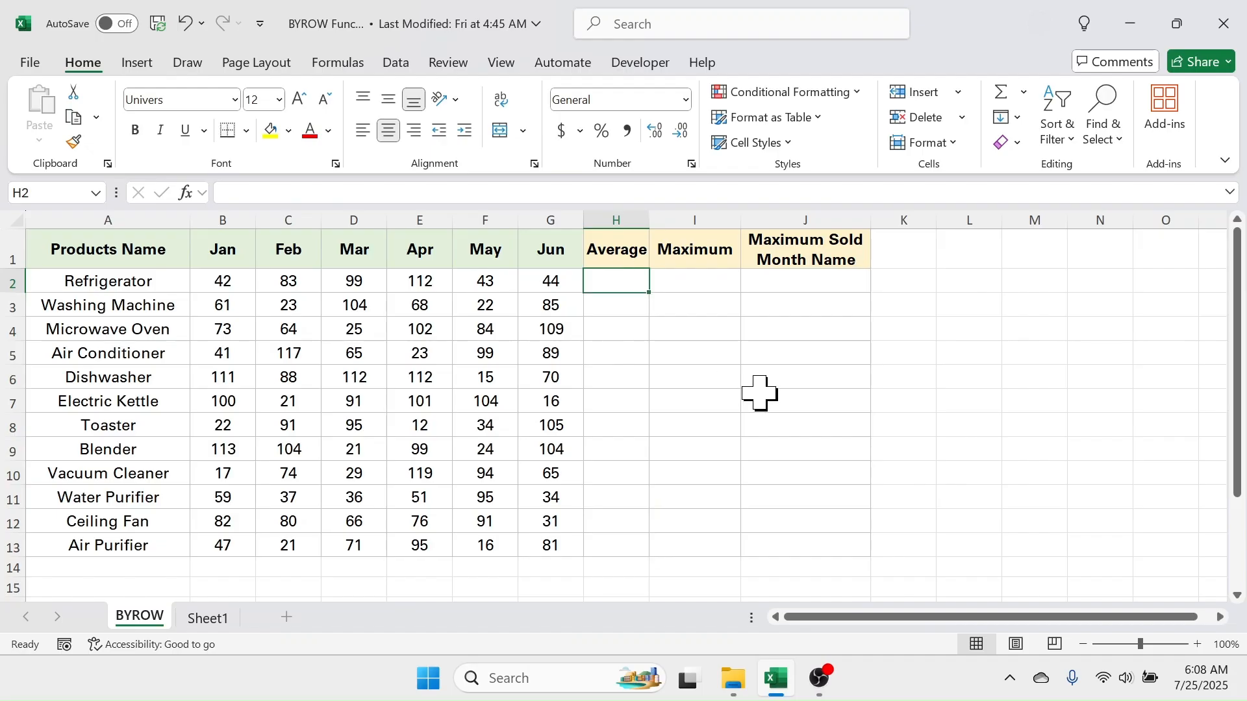
text(=BYRO)
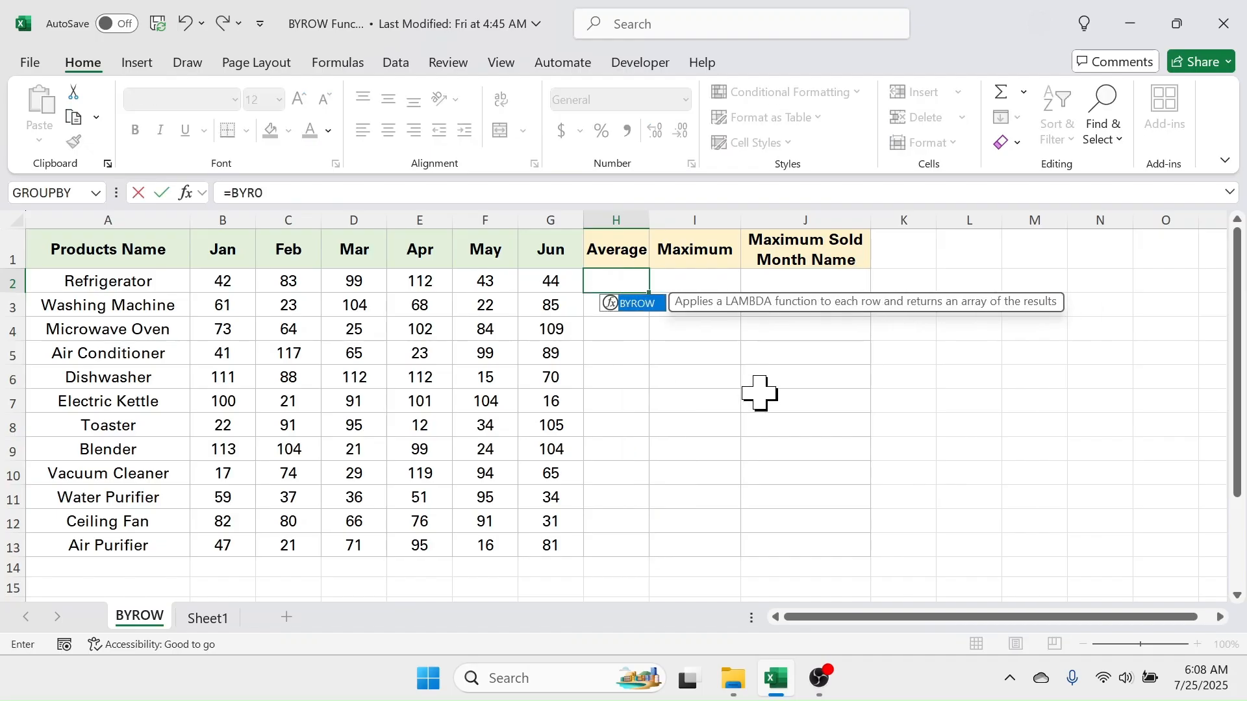
text(W()
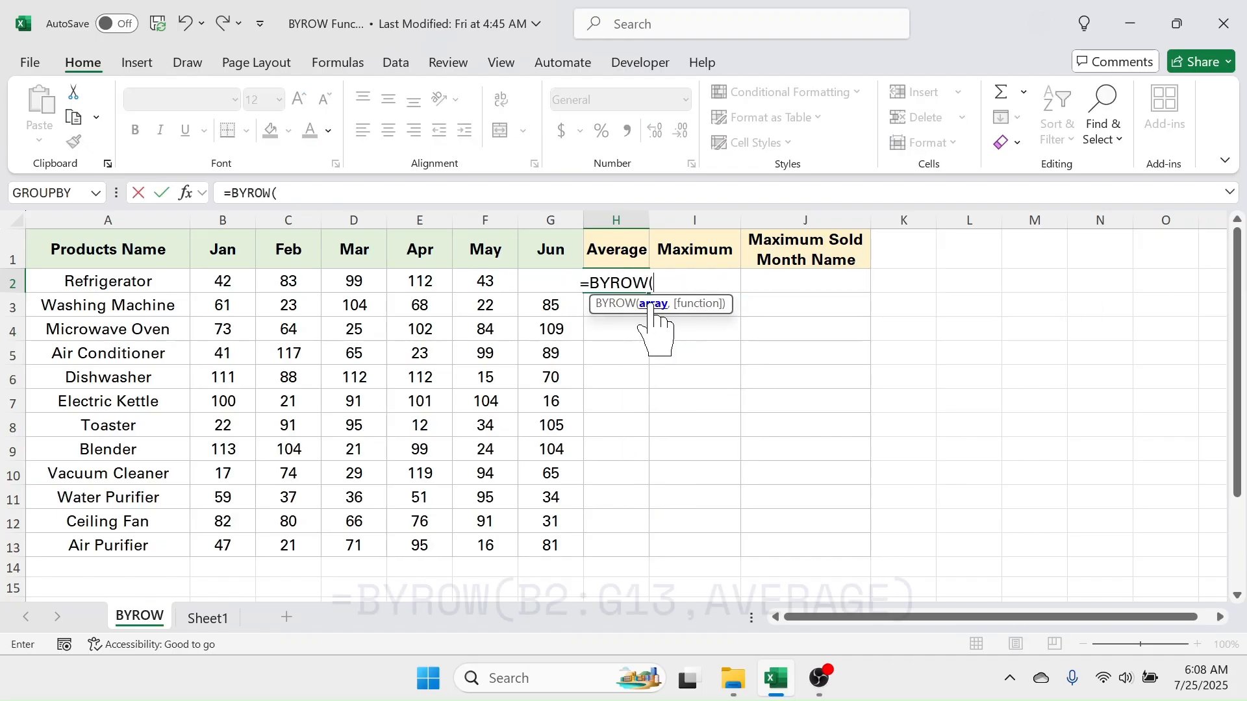
drag(238, 286, 529, 545)
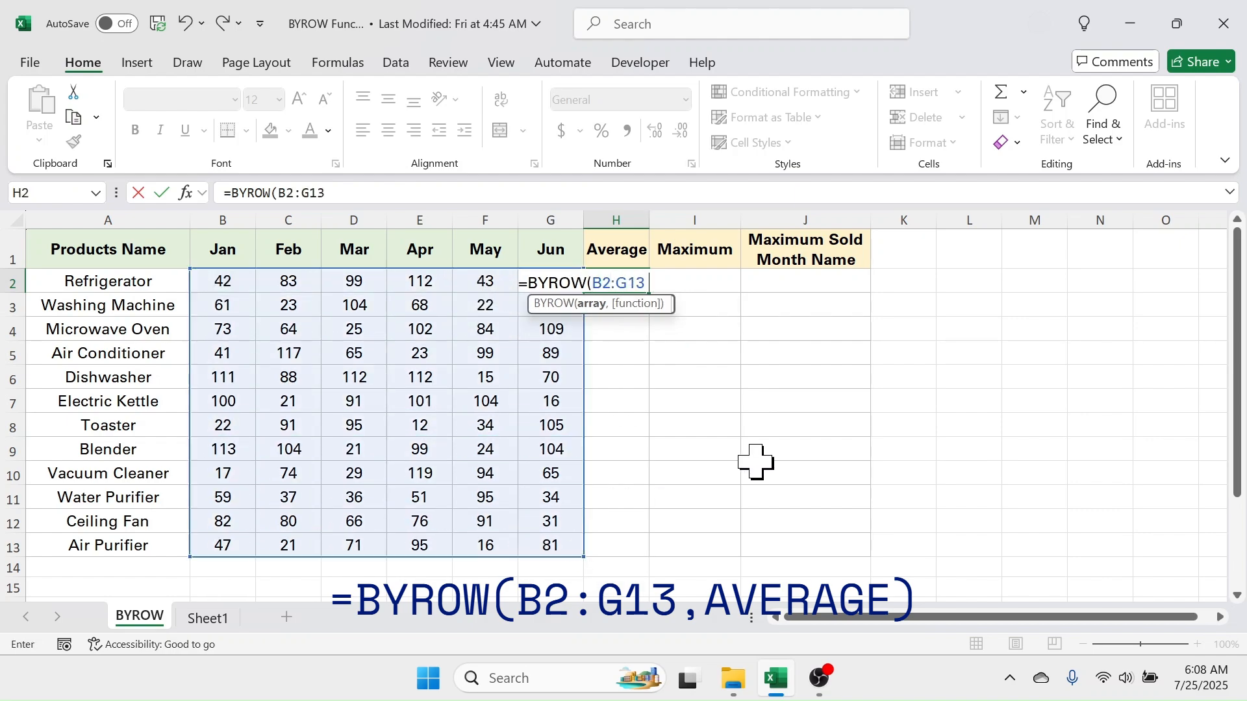
text(,)
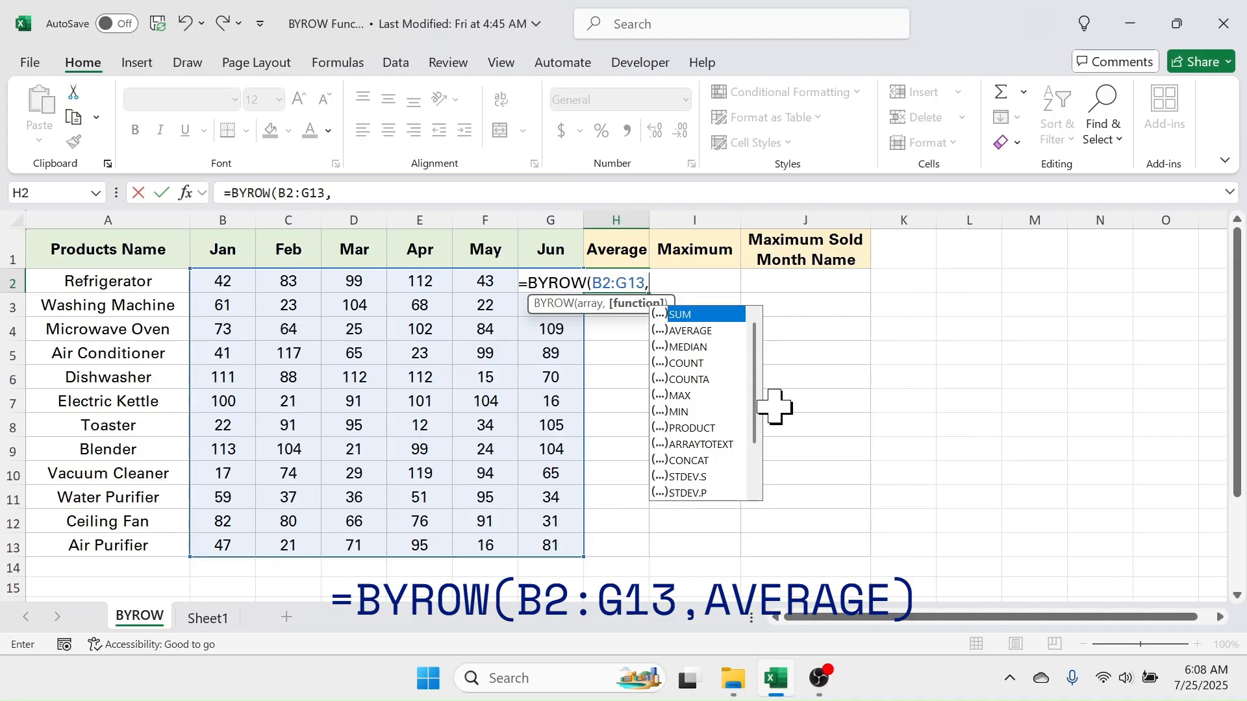
double_click(690, 331)
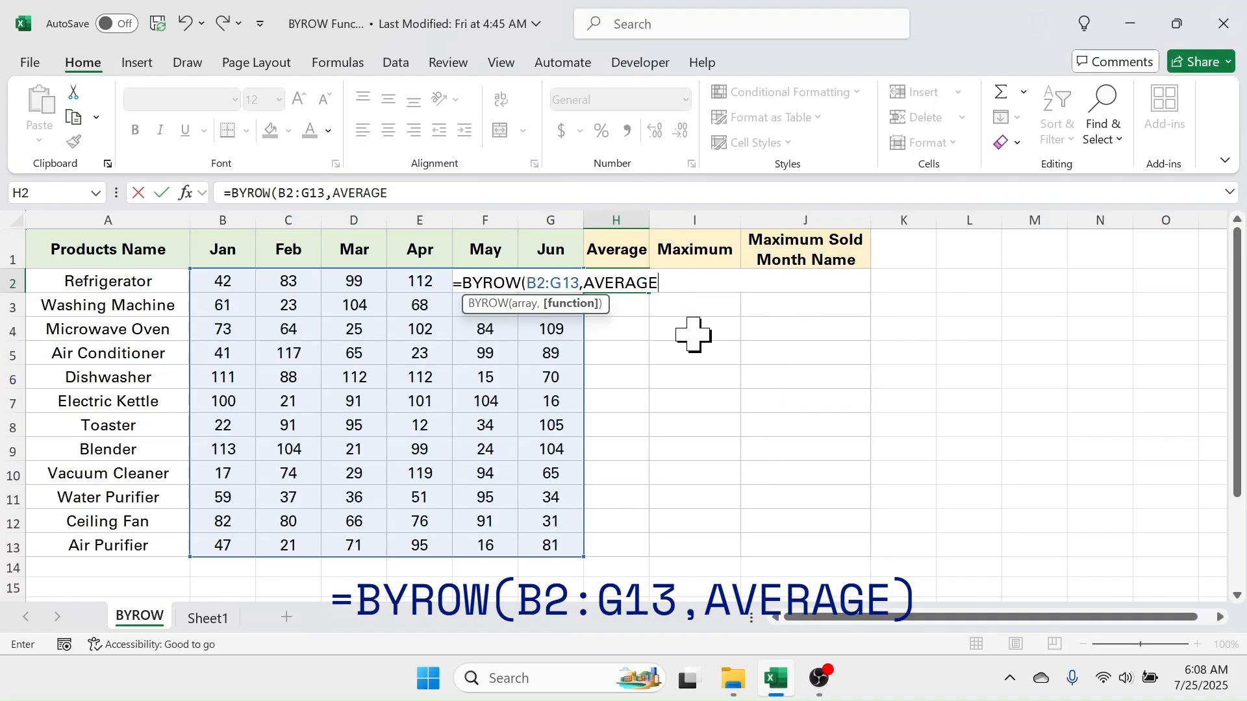
text())
key(Return)
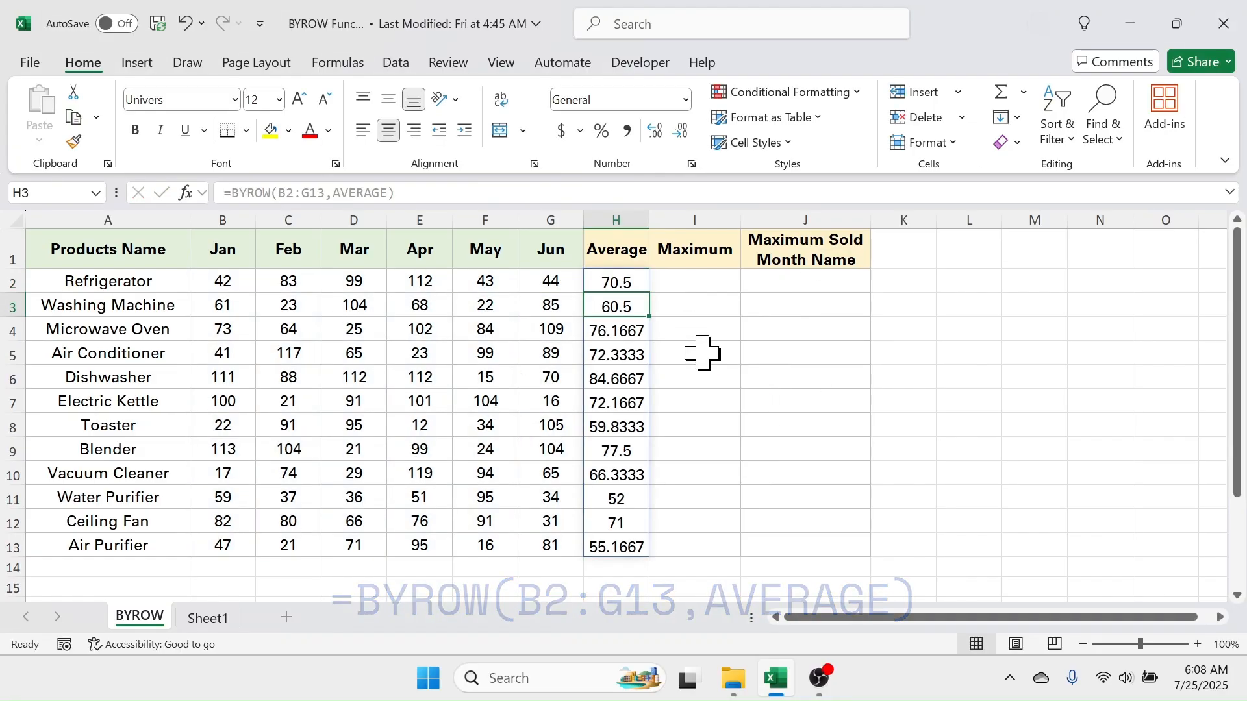
Inspect the BYROW formula in H2 and check the Microwave Oven average against its monthly figures in B4:G4
click(633, 284)
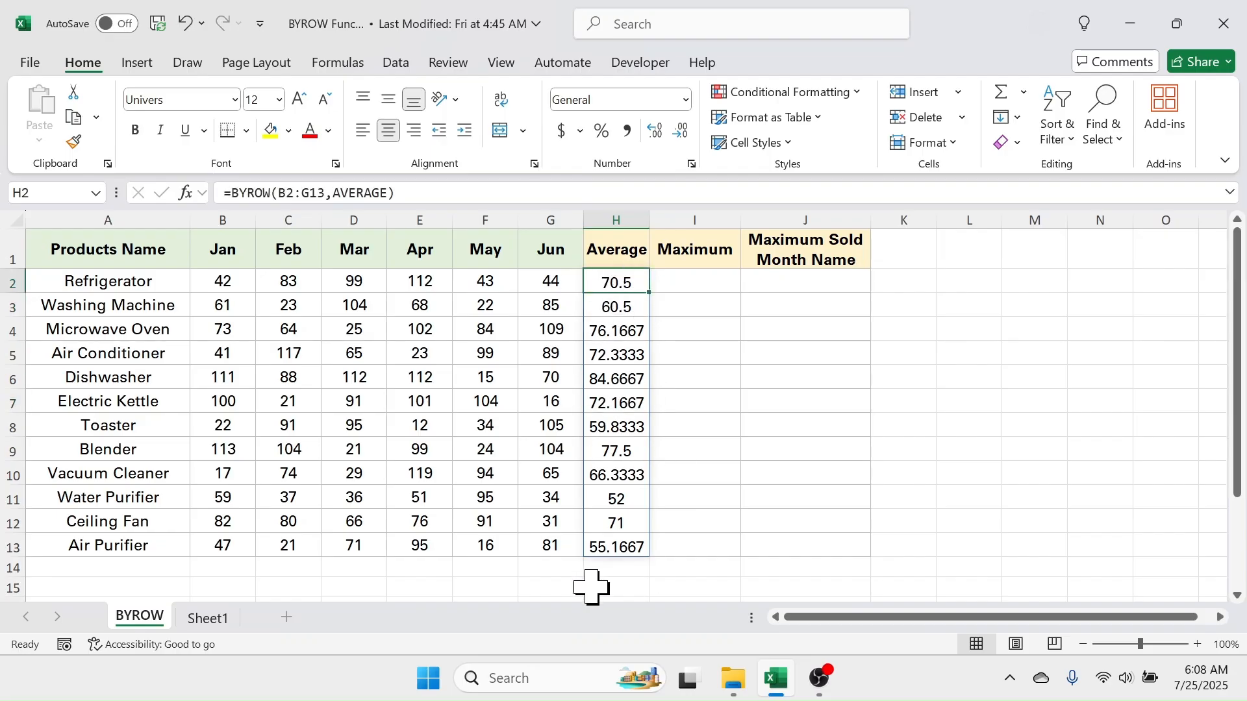
click(617, 332)
drag(234, 330, 552, 333)
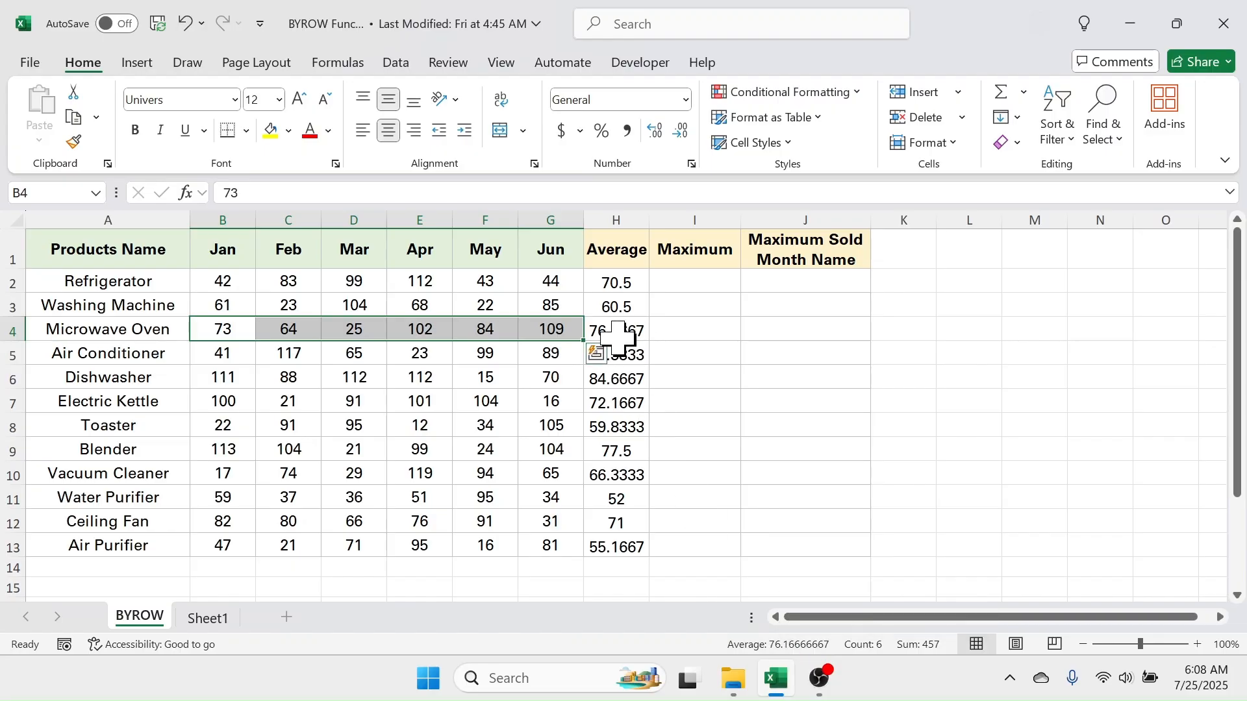
Calculate every product's maximum monthly sales with the single formula =BYROW(B2:G13,MAX) in I2
click(690, 303)
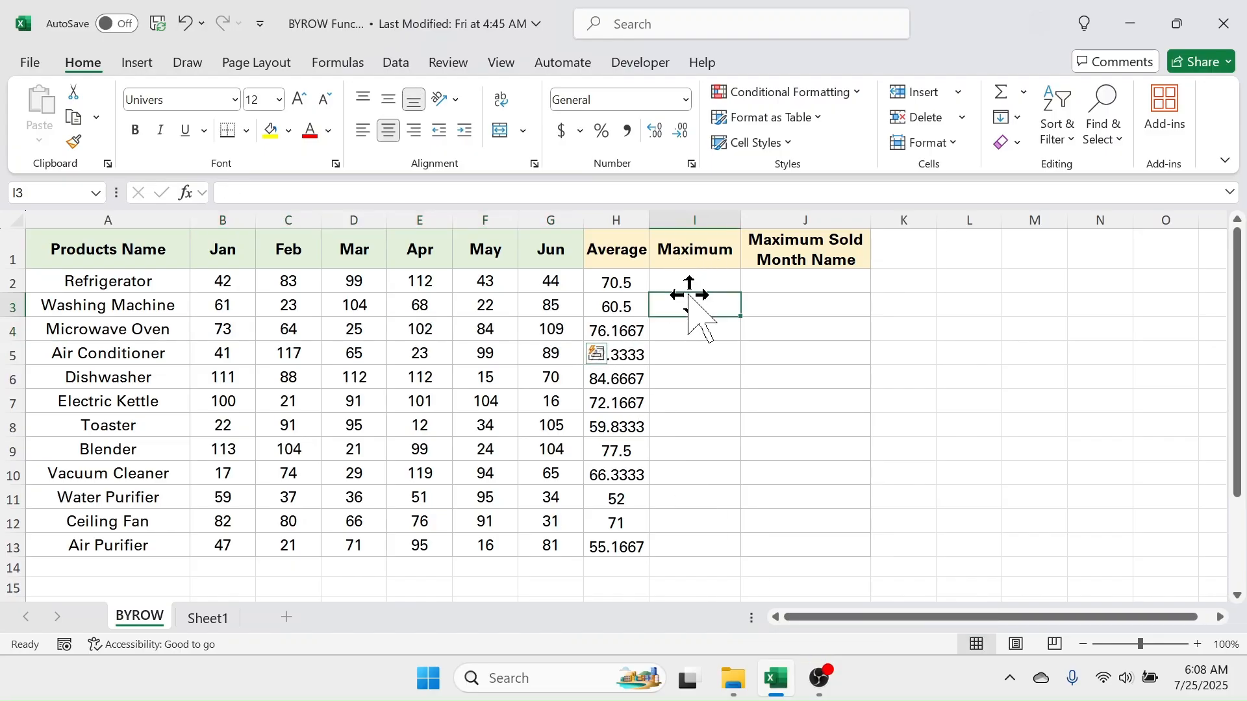
key(Up)
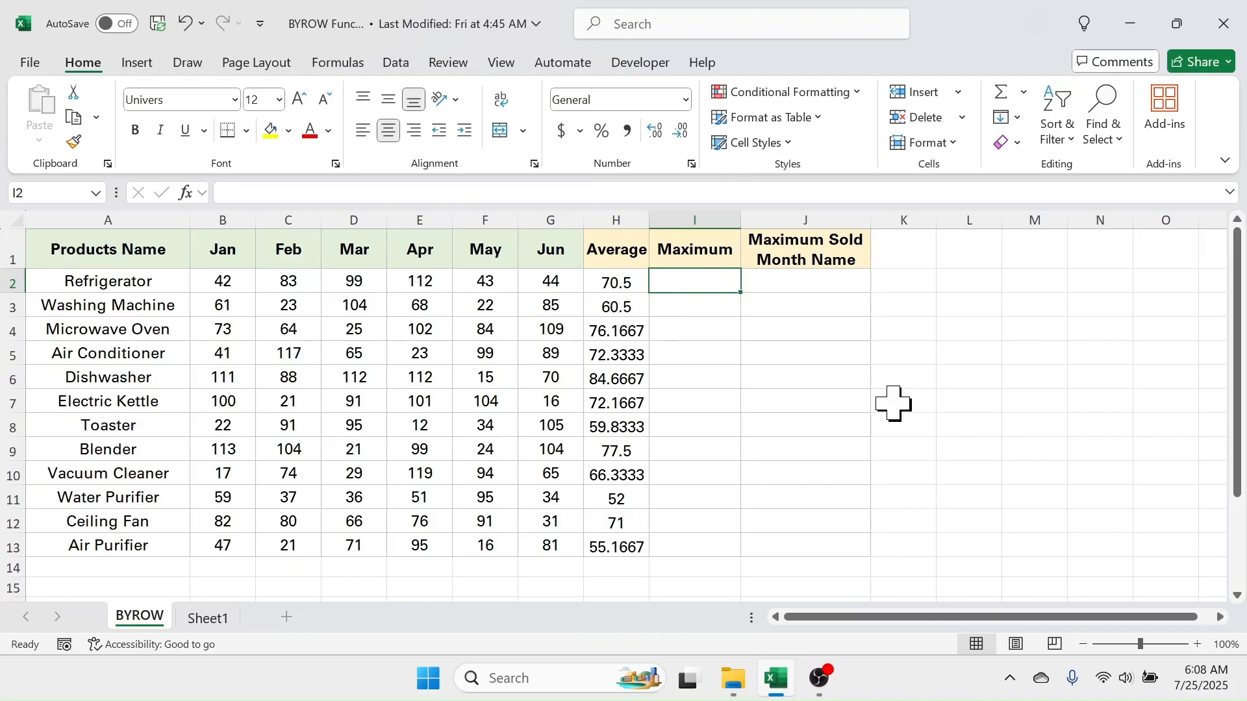
text(=)
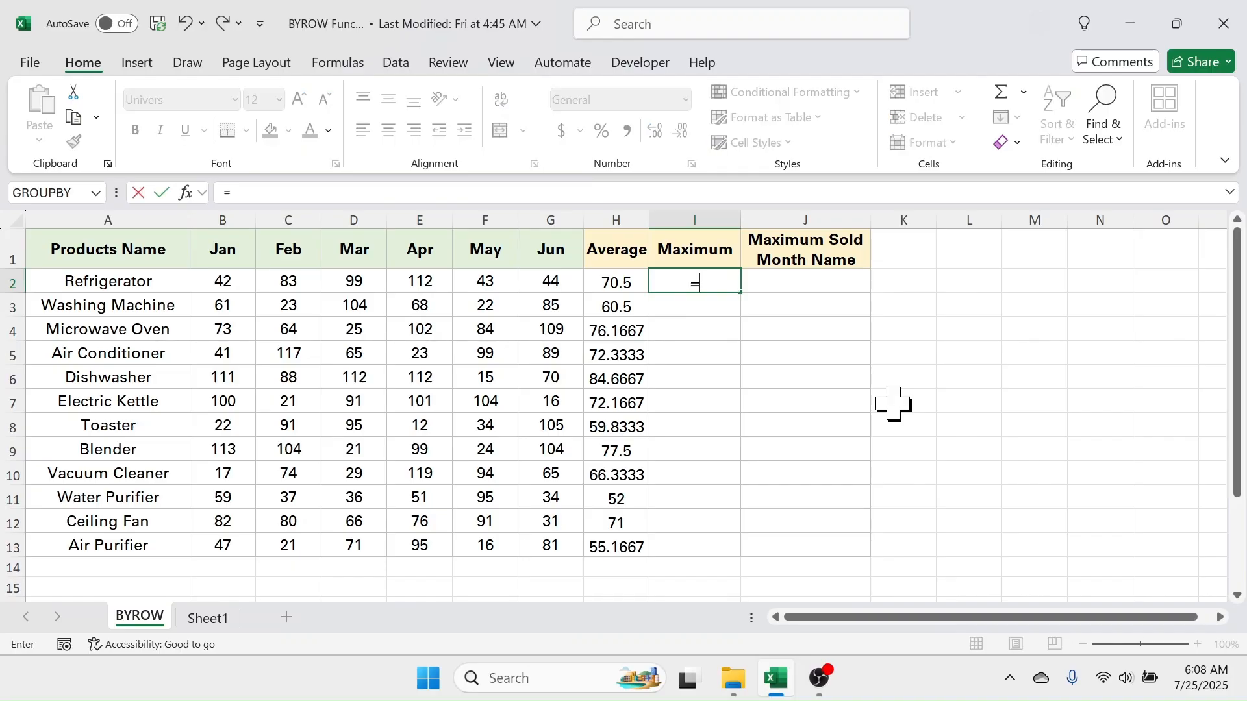
text(BYROW()
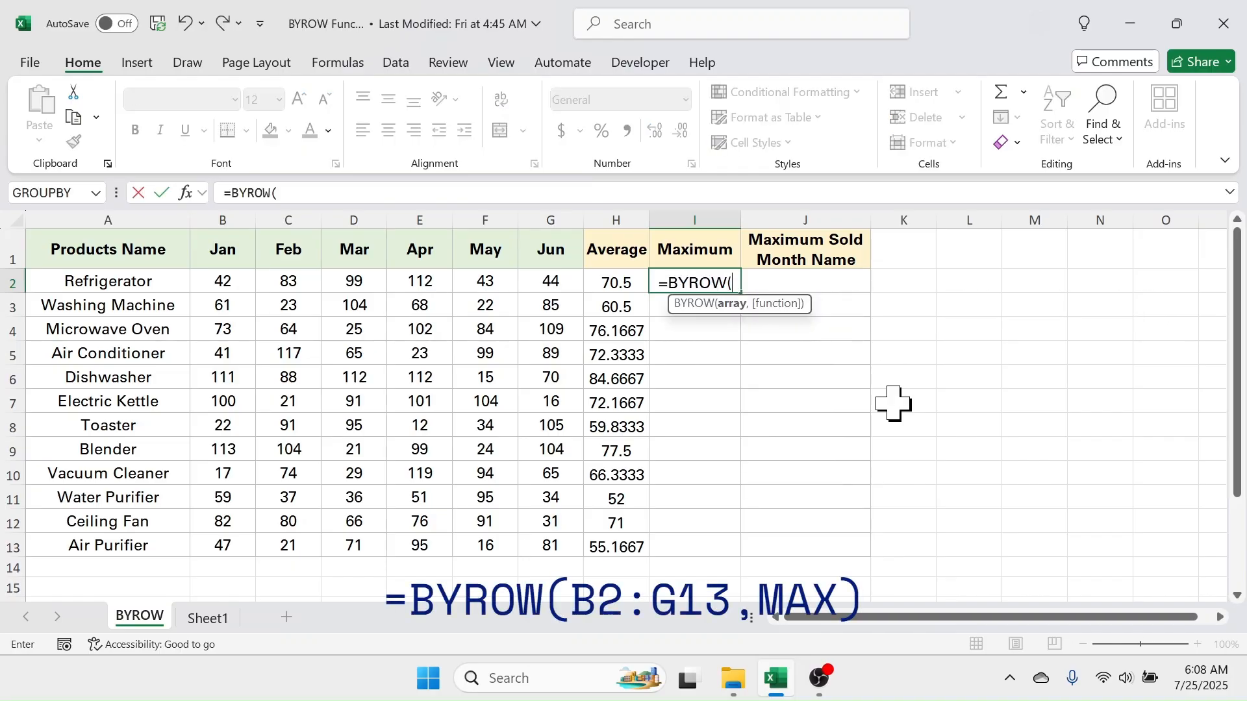
drag(245, 282, 543, 535)
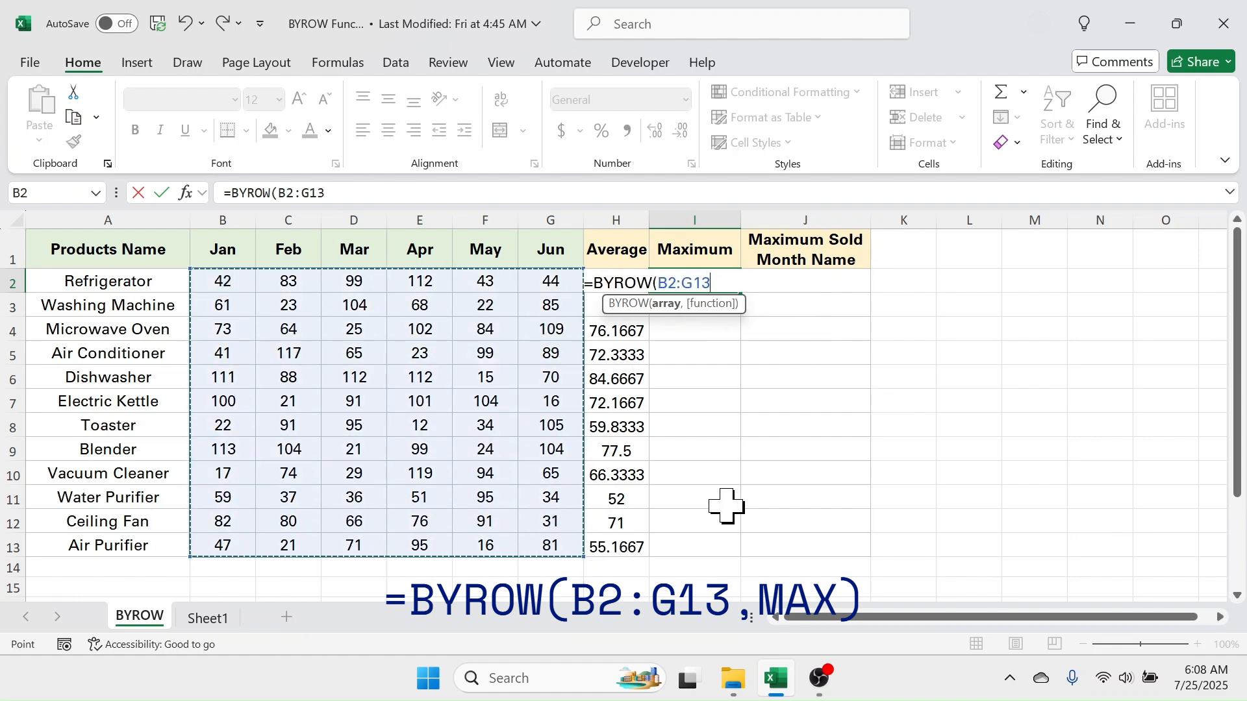
text(,)
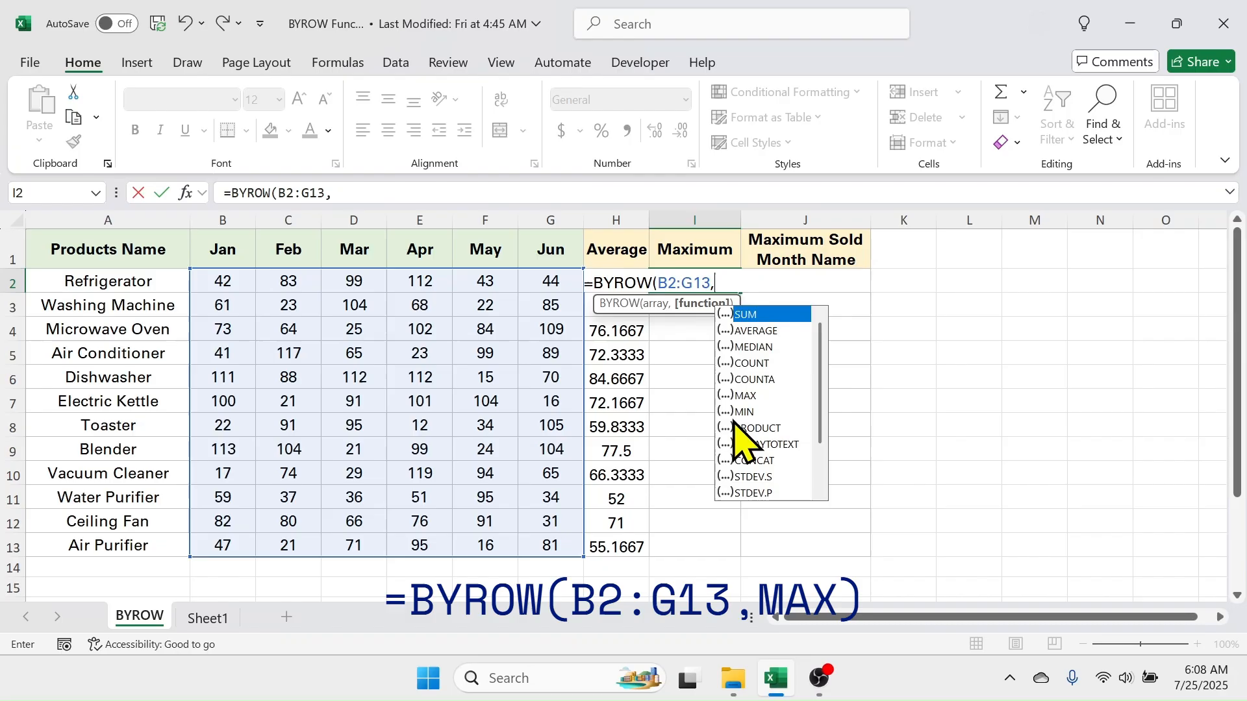
double_click(747, 396)
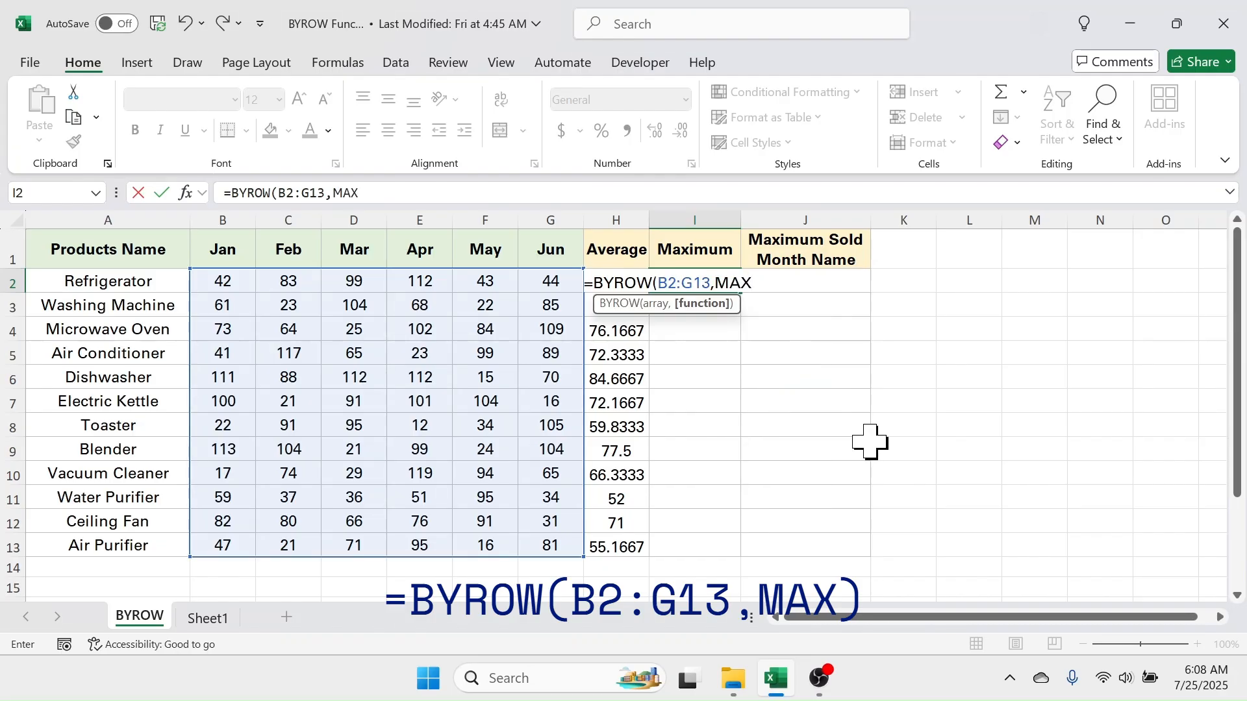
text())
key(Return)
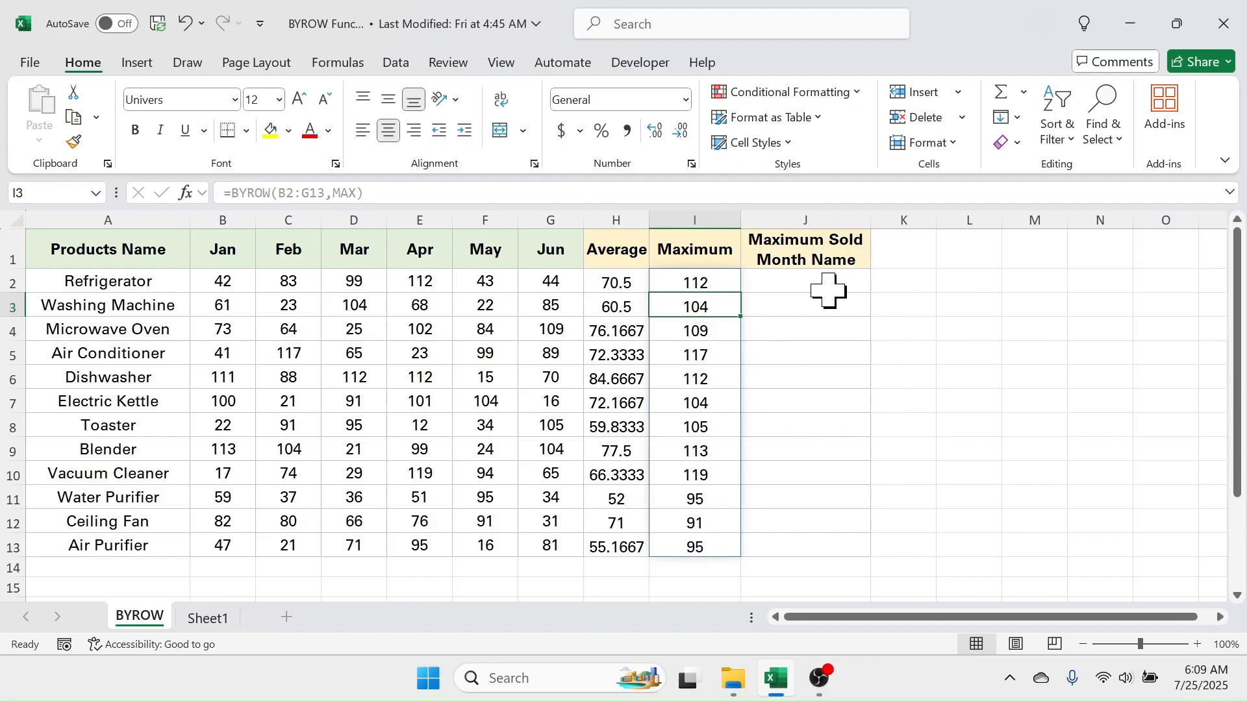
Trace the Refrigerator's maximum in I2 to its matching monthly figure and that month's header in row 1
click(770, 283)
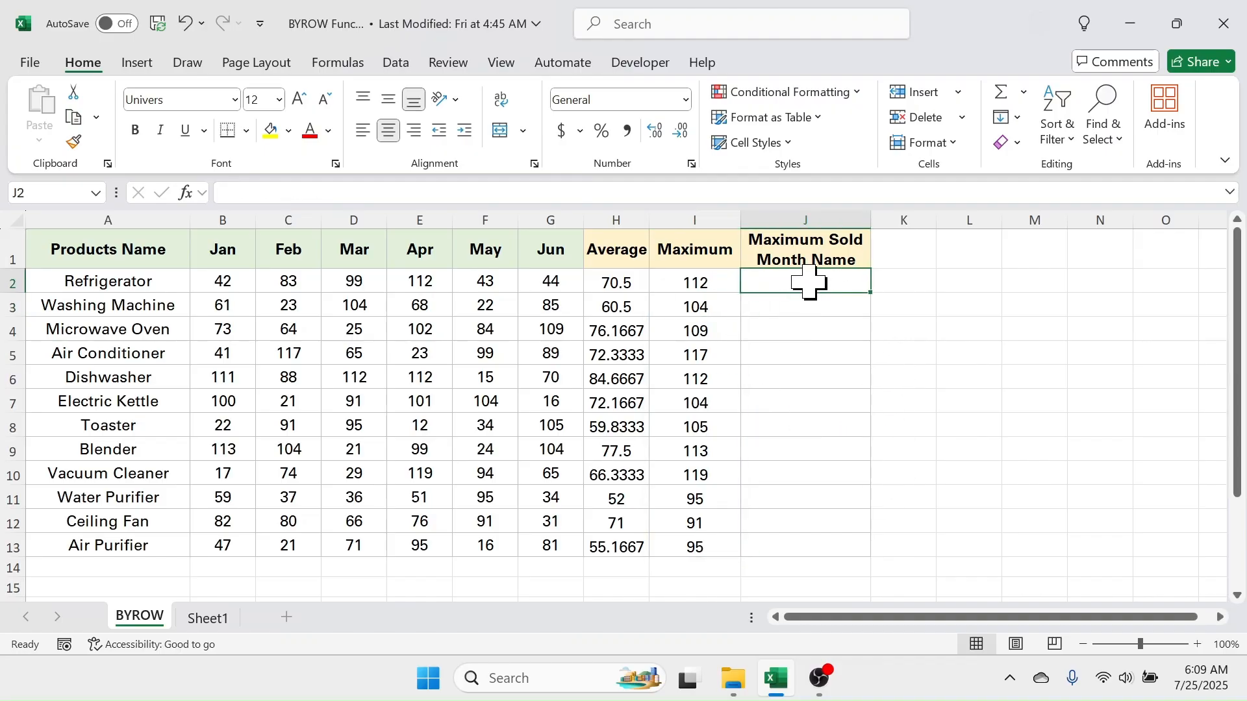
click(129, 281)
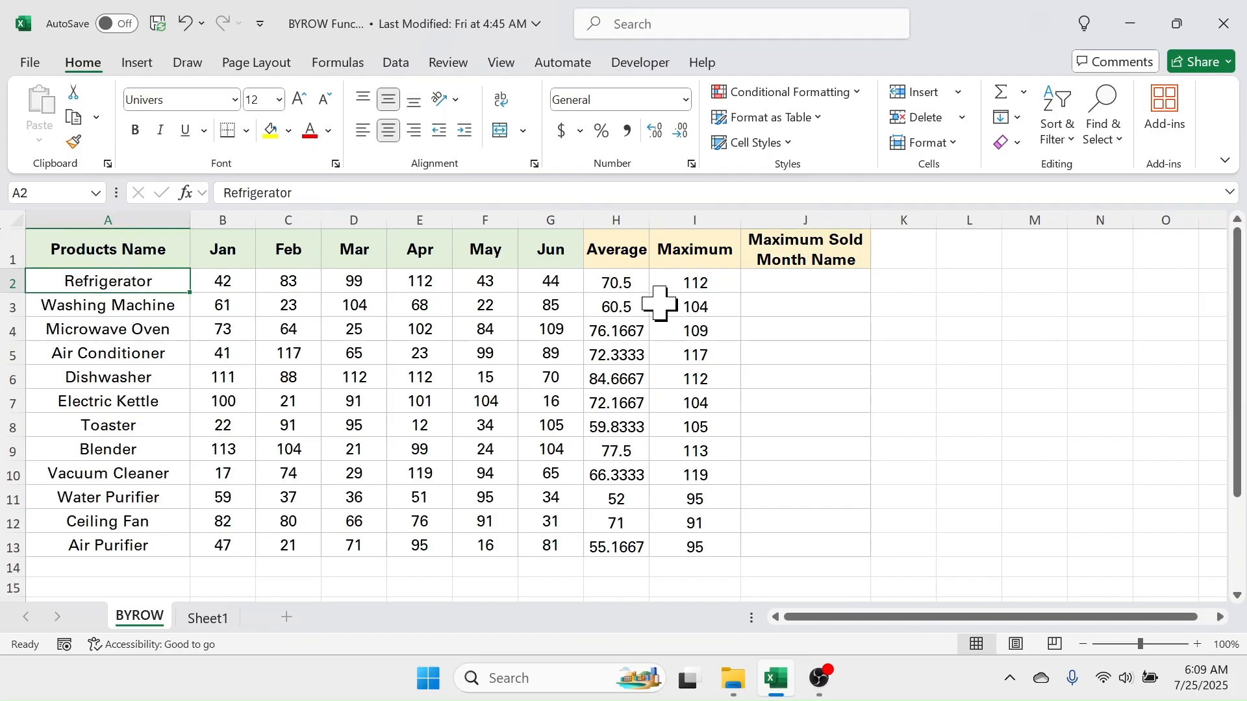
click(700, 282)
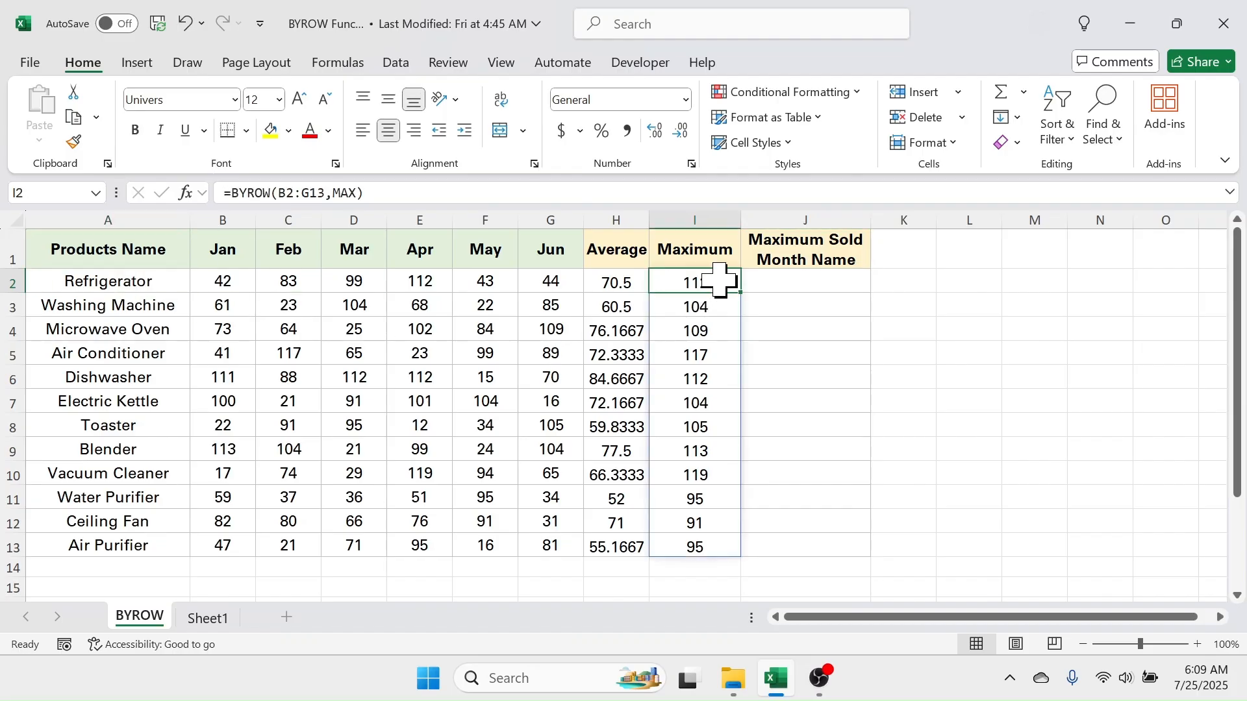
click(417, 283)
click(413, 247)
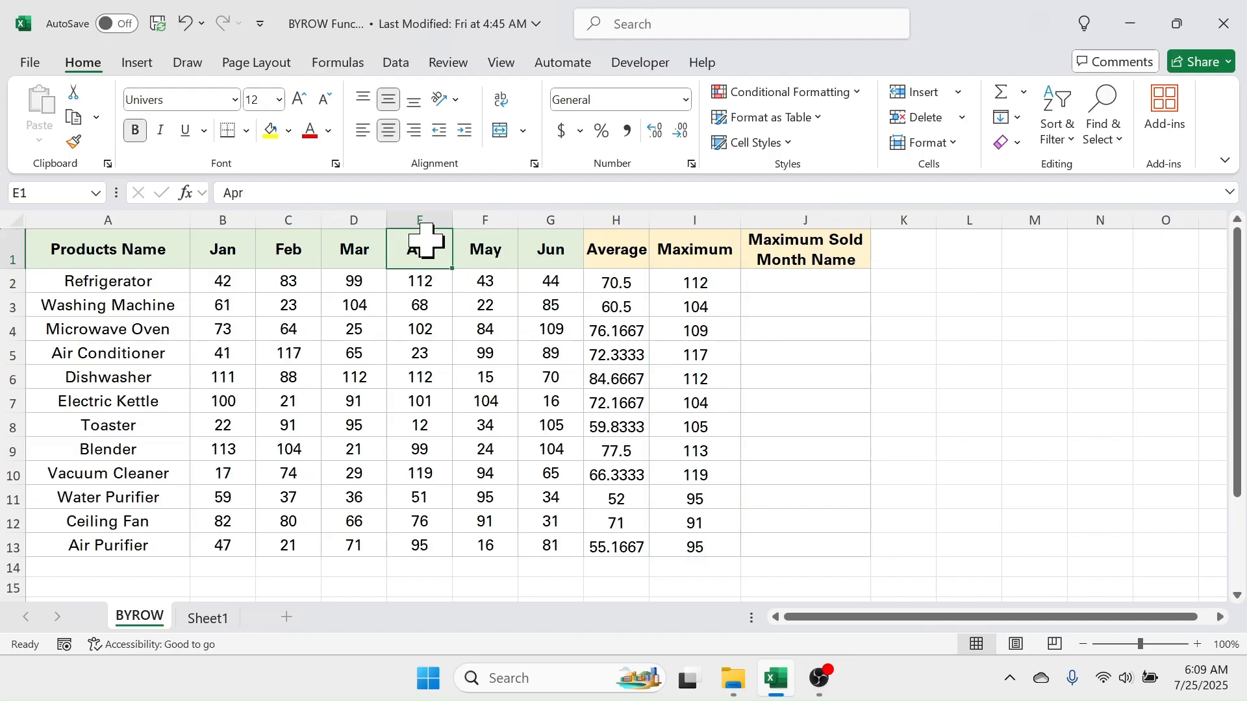
Begin the Maximum Sold Month Name formula in J2 with =BYROW(B2:G13,LAMBDA(row, using row as the LAMBDA parameter
click(756, 284)
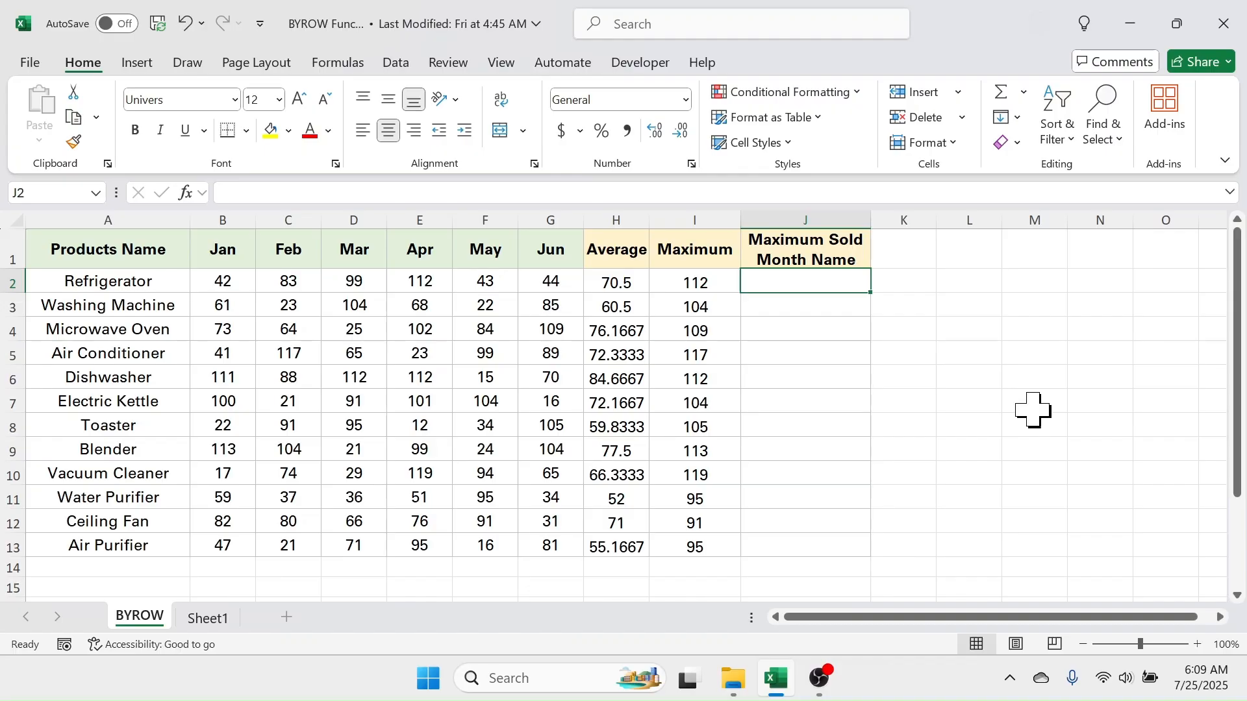
text(=BY)
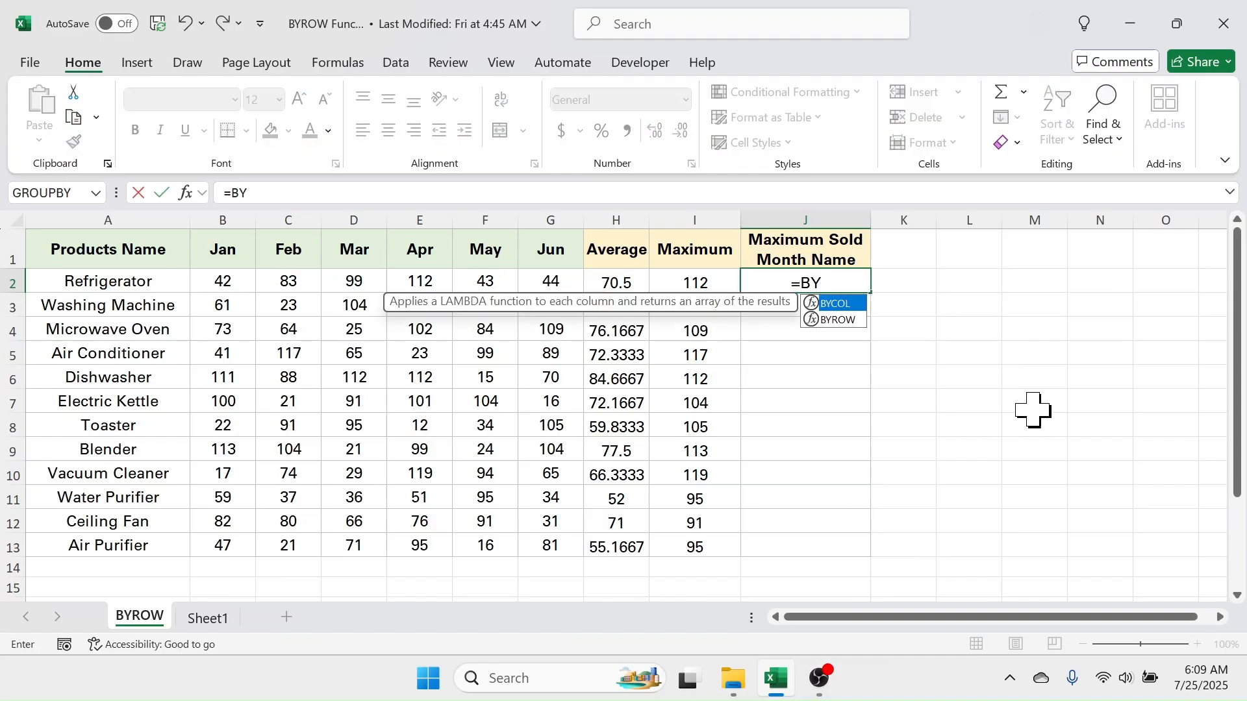
text(ROW()
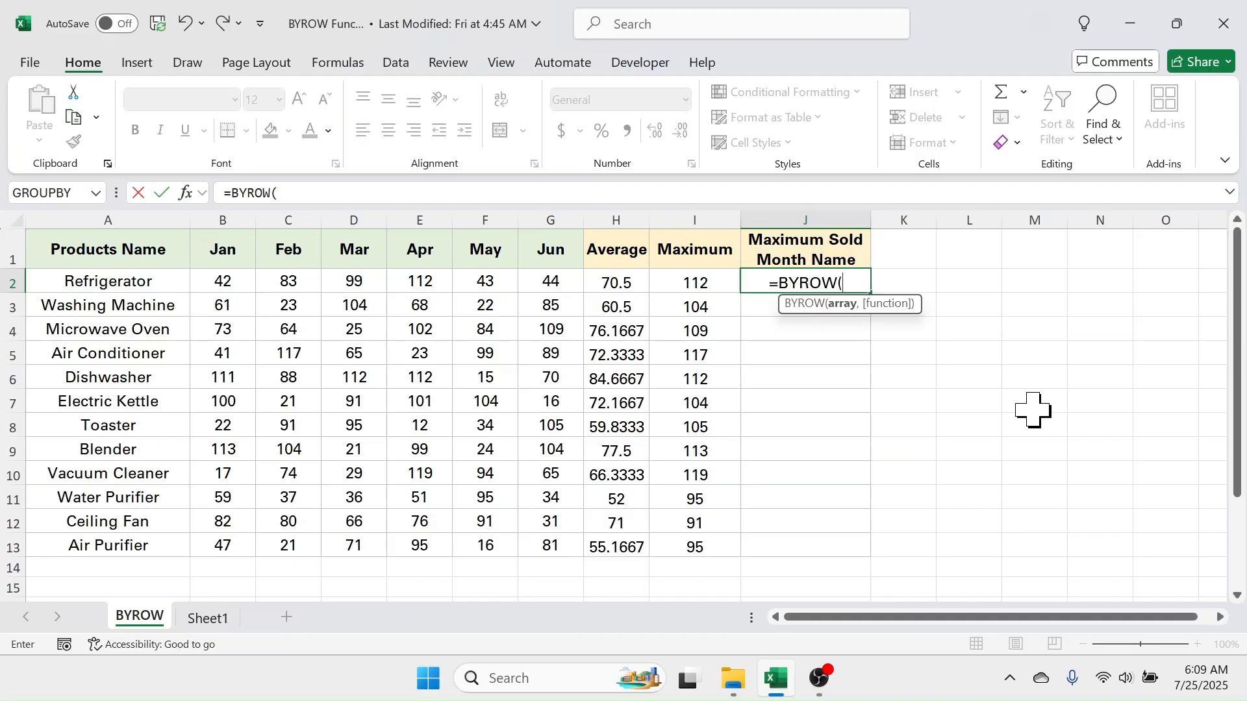
drag(214, 281, 549, 551)
text(,)
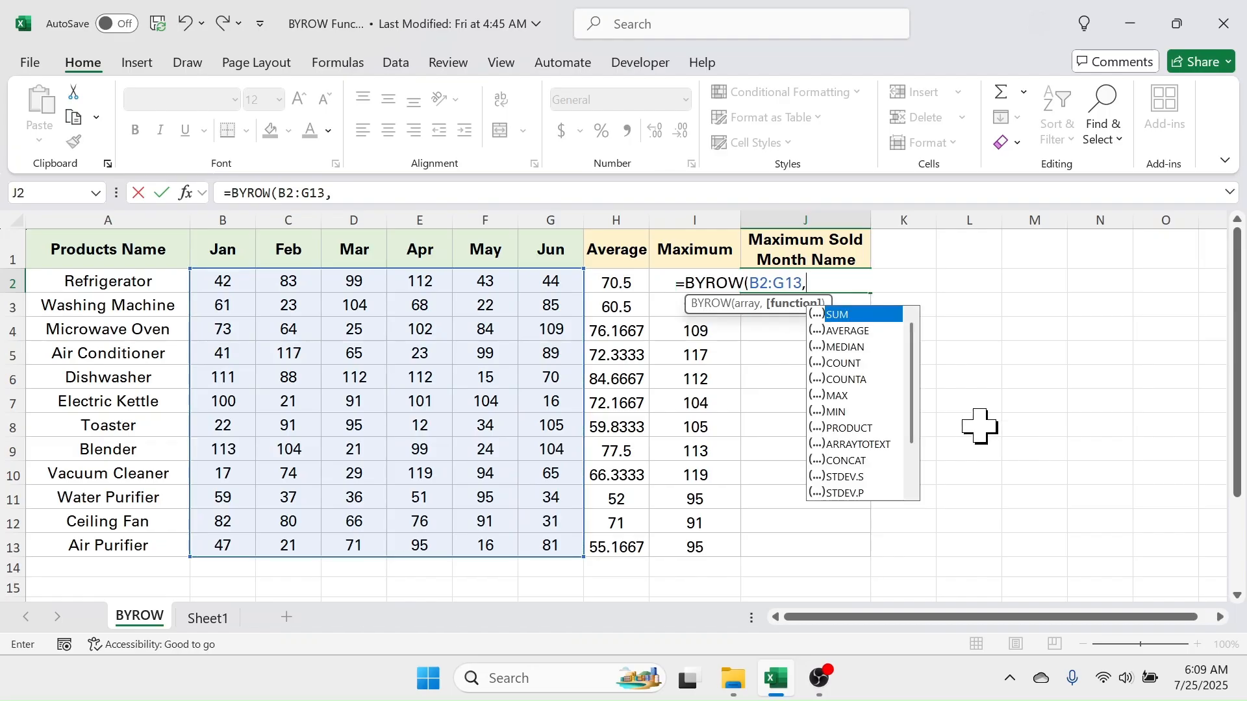
drag(912, 360, 912, 487)
double_click(845, 494)
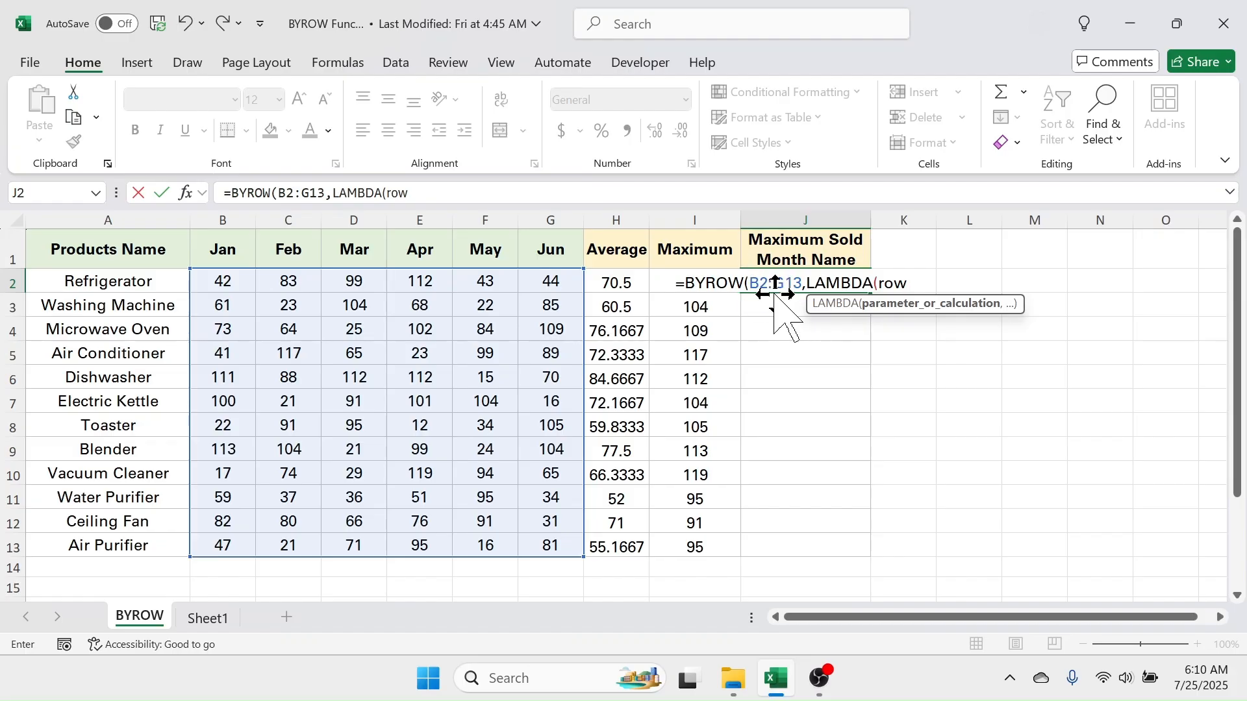
text(,)
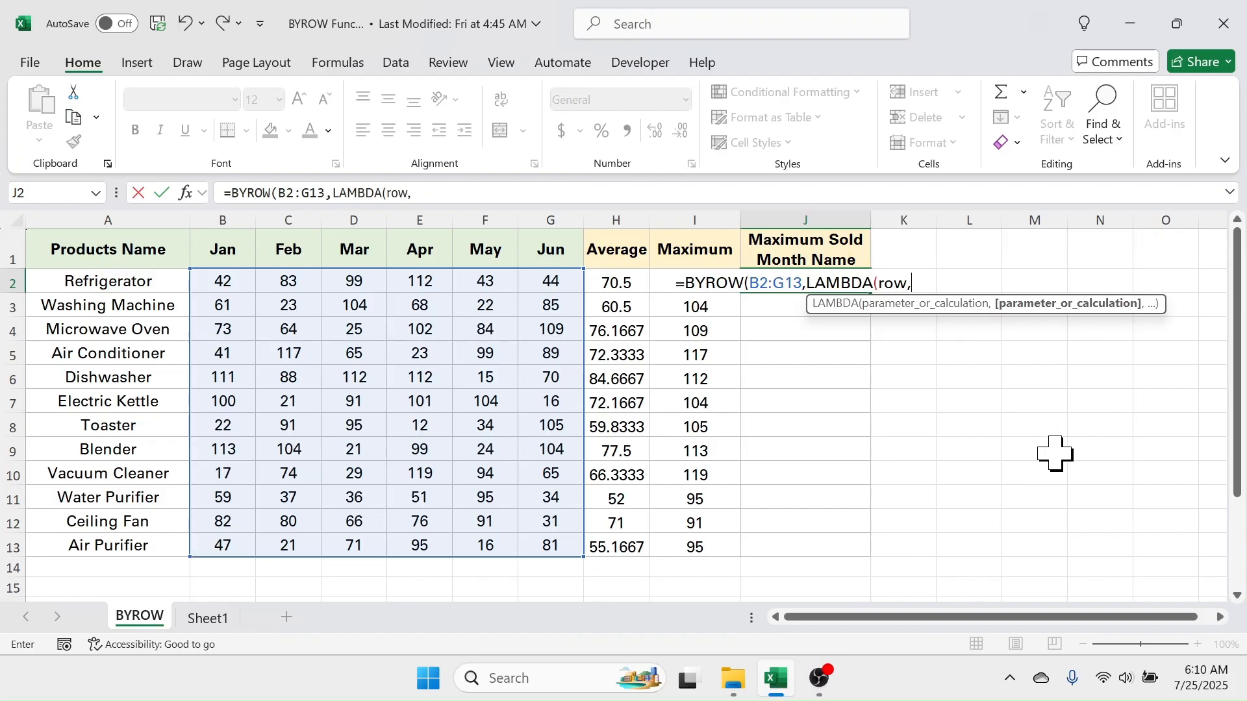
Add XLOOKUP(max(row),row as the LAMBDA calculation, looking up each row's maximum within that row
text(XLOOKUP)
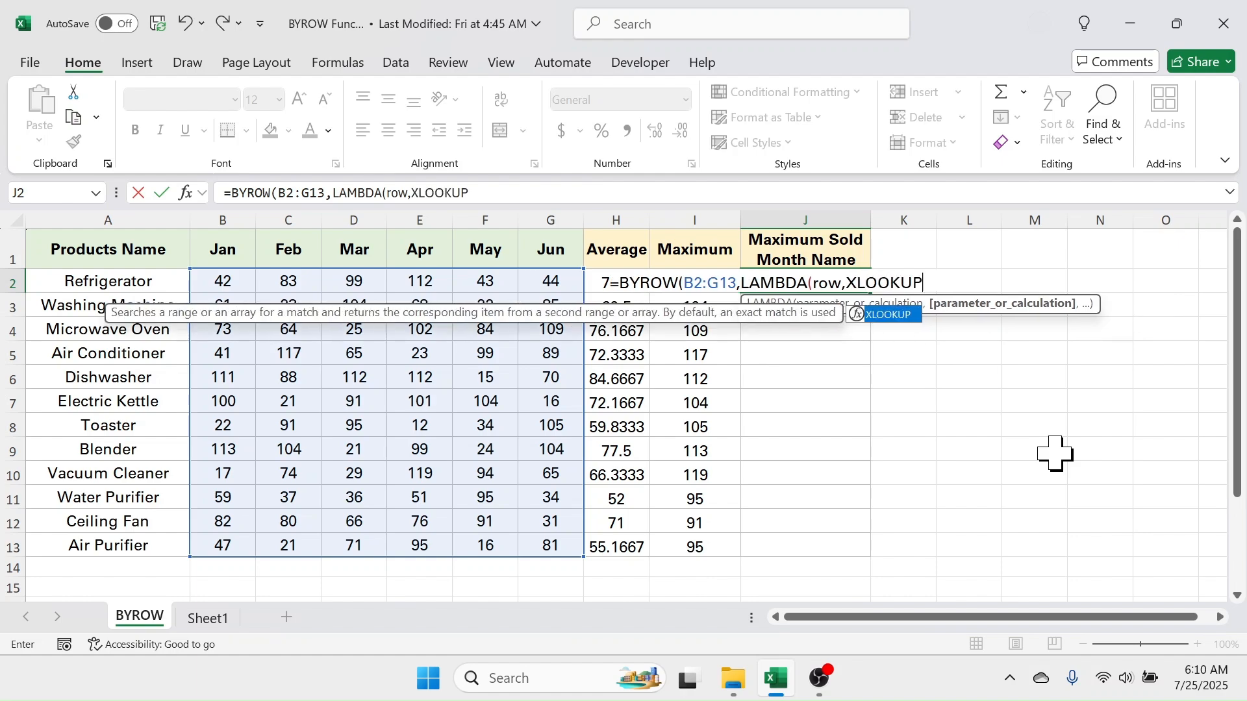
text(()
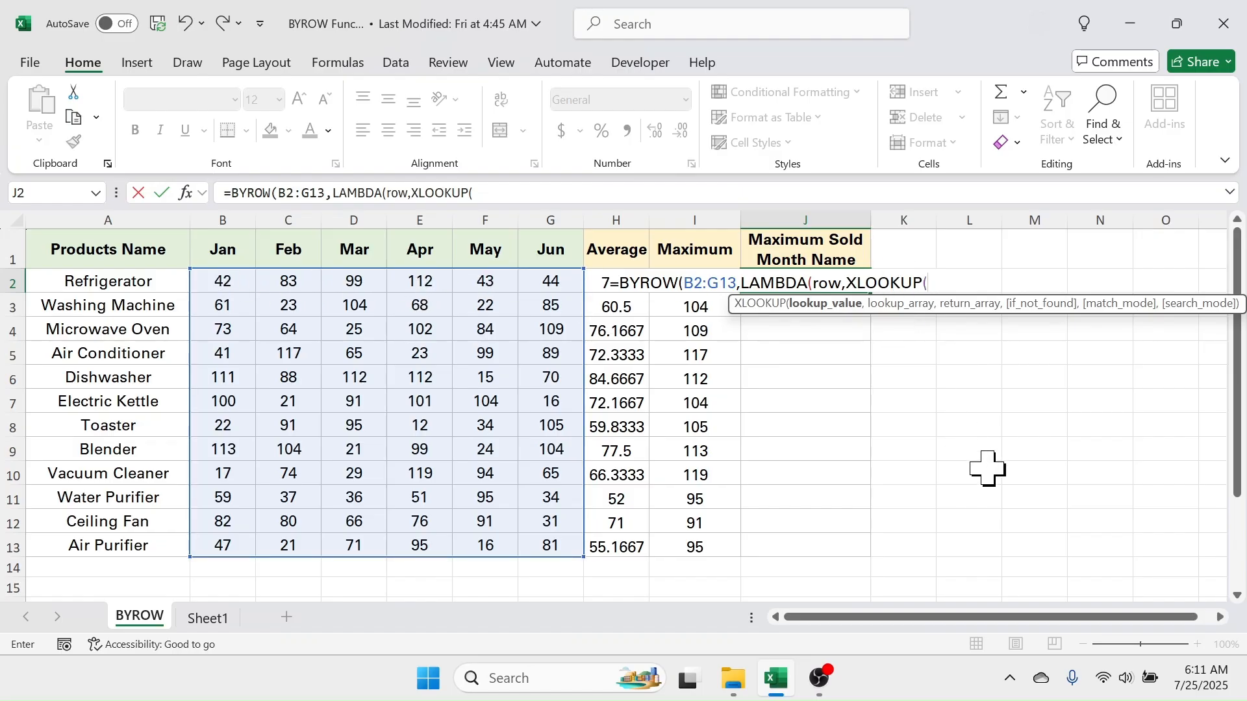
text(max()
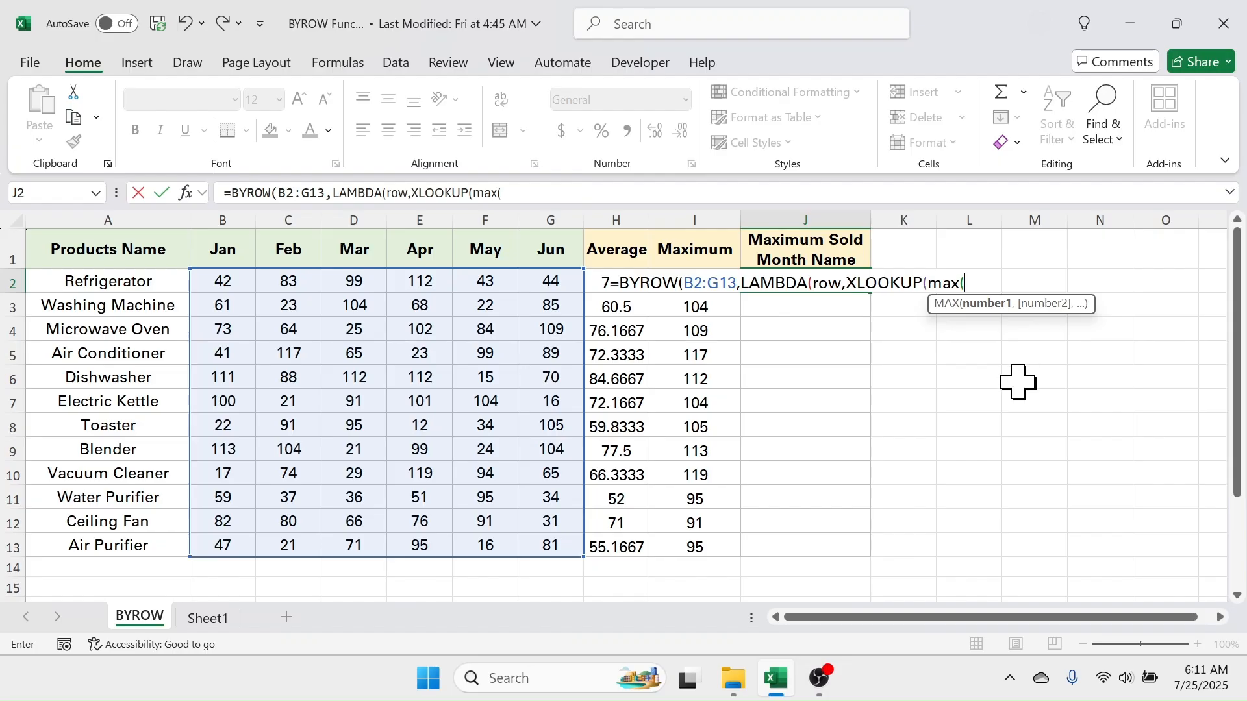
text(row)
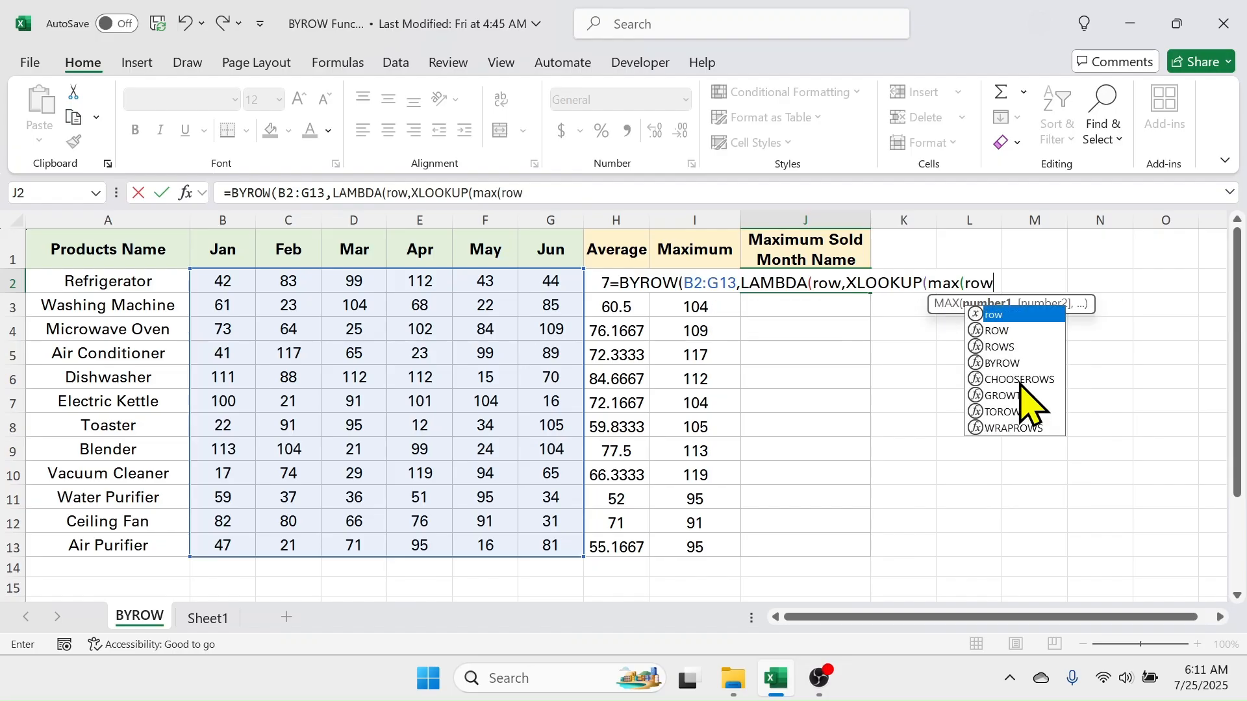
text())
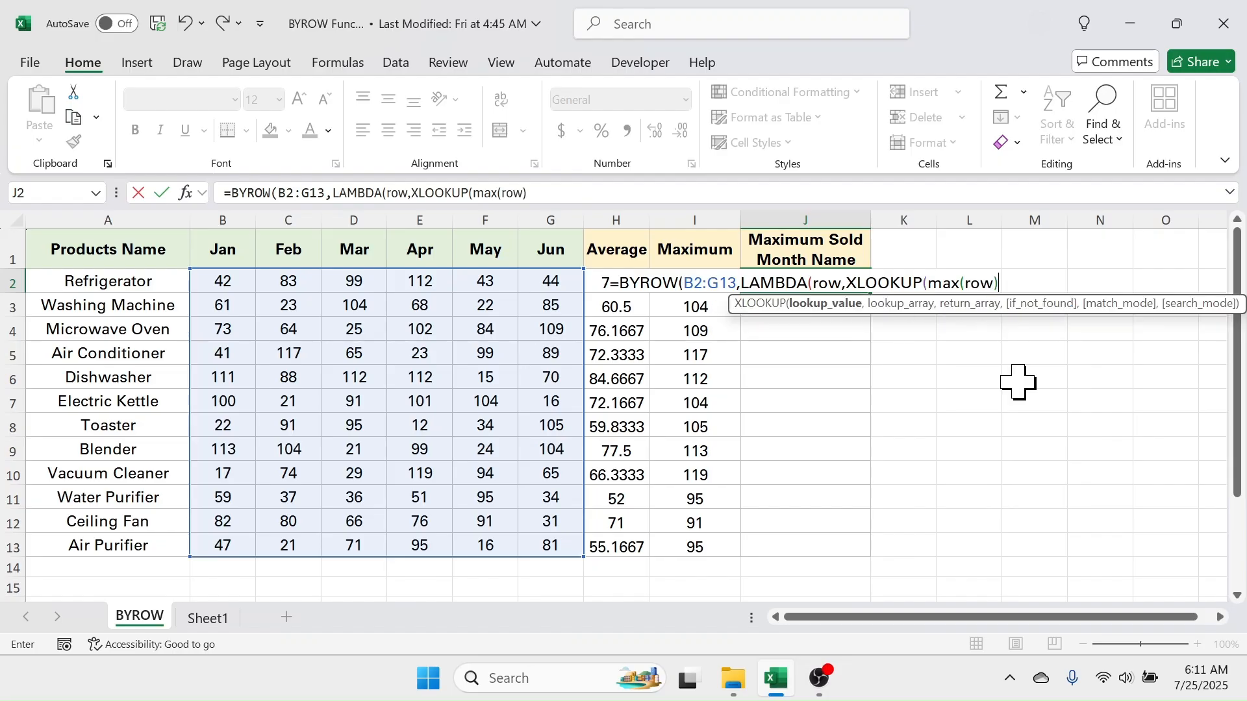
text(,)
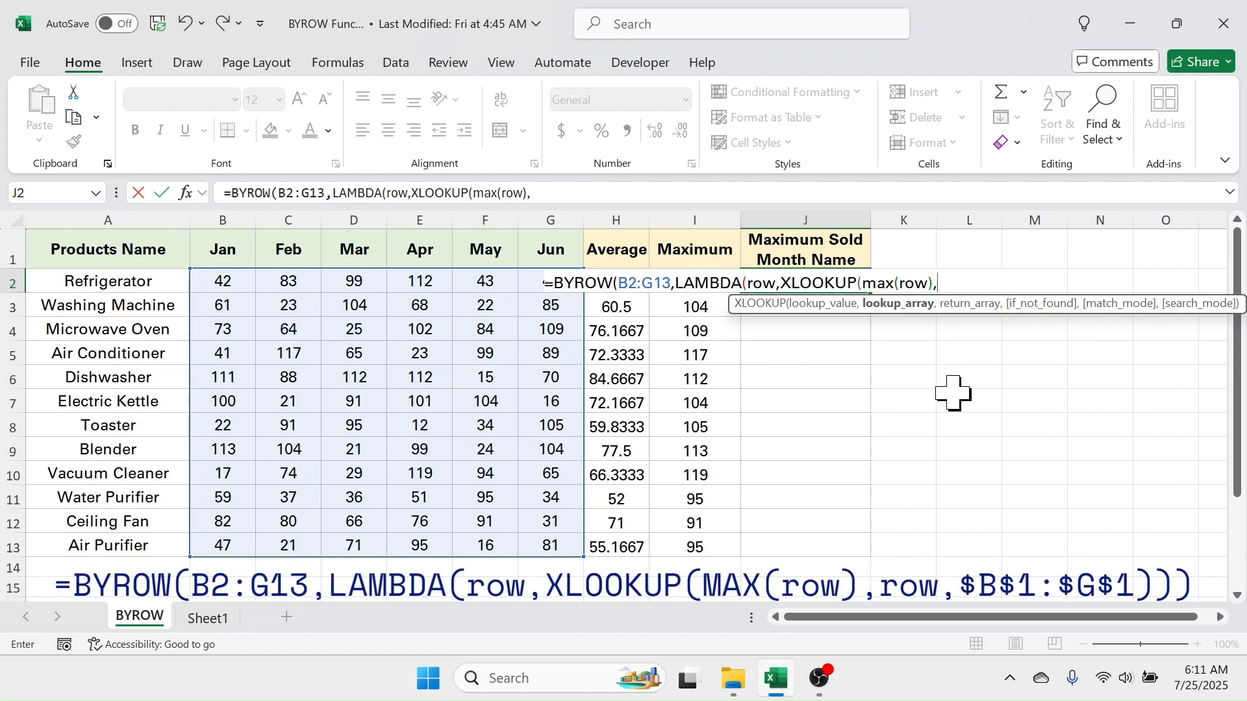
text(row)
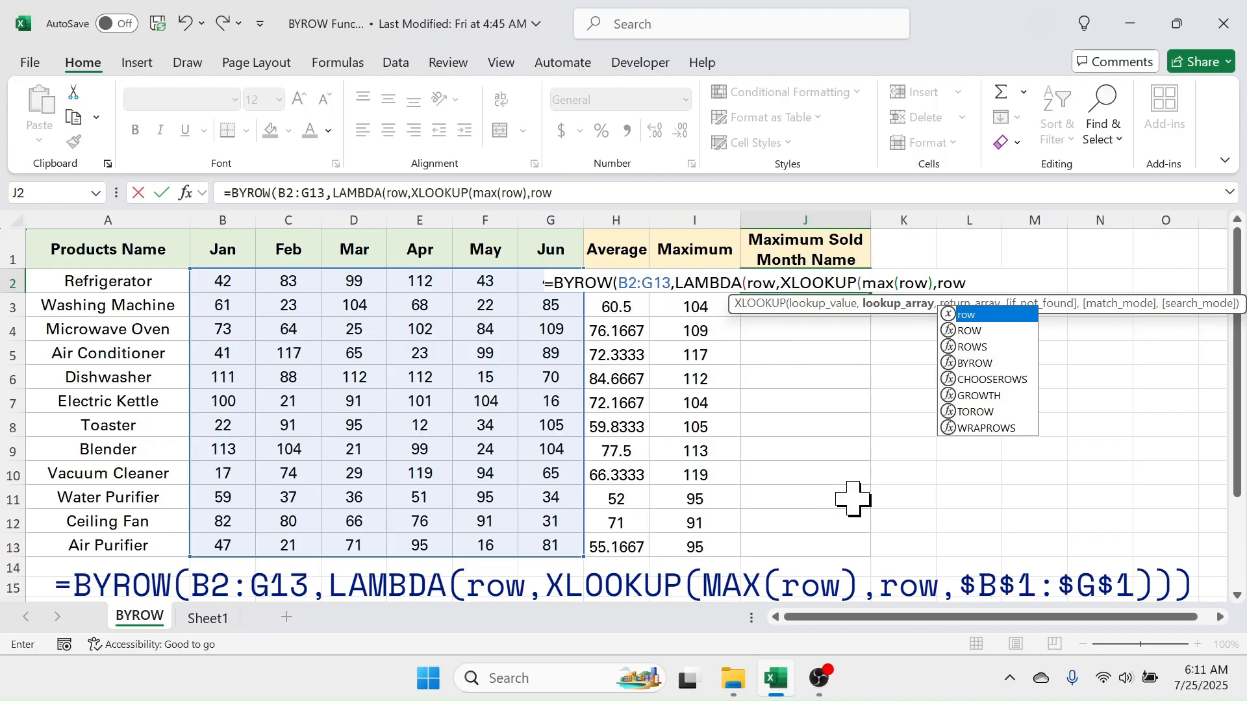
Complete the J2 formula with the absolute month header range $B$1:$G$1 as return array, and check the spilled formula in J5 and J9
text(,)
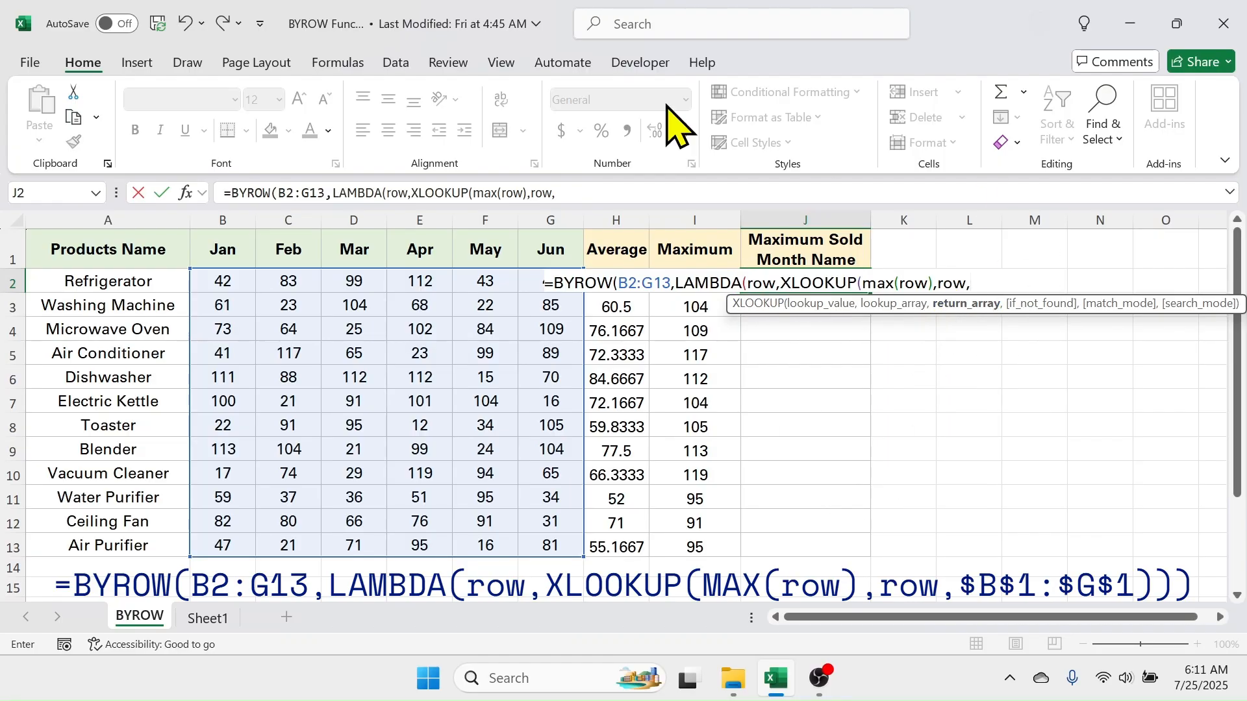
click(235, 250)
drag(235, 250, 529, 245)
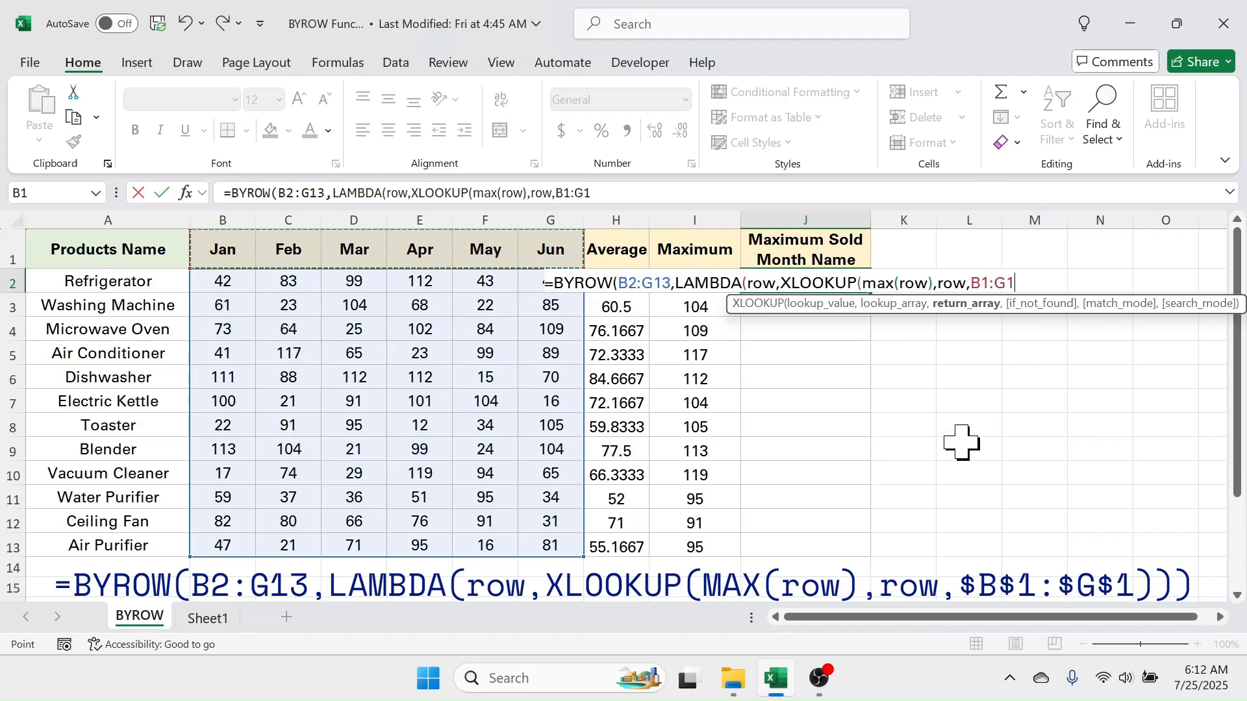
key(F4)
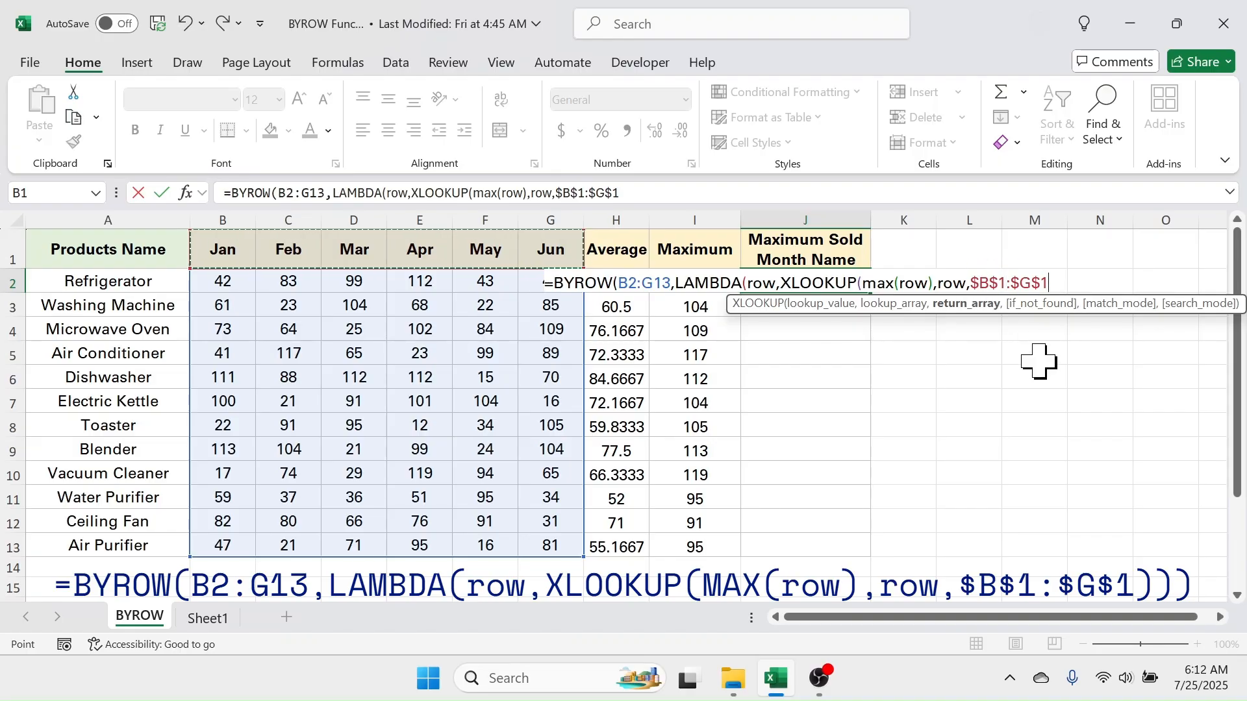
text())
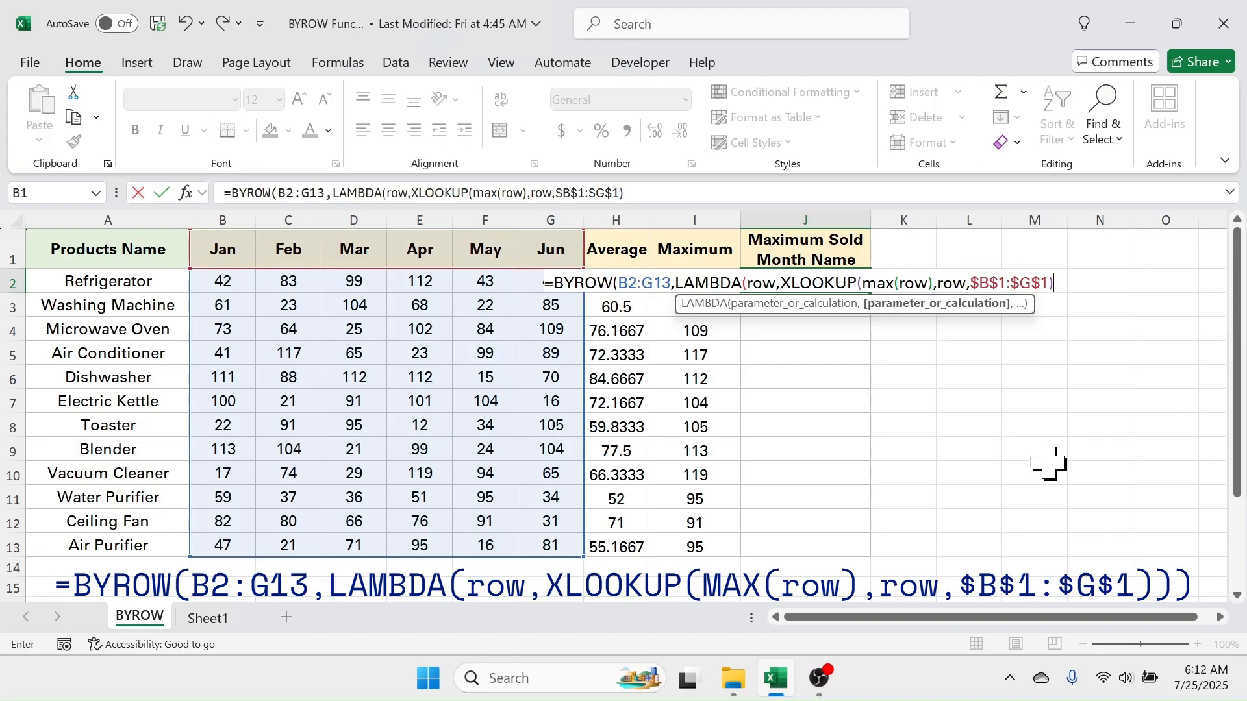
text())
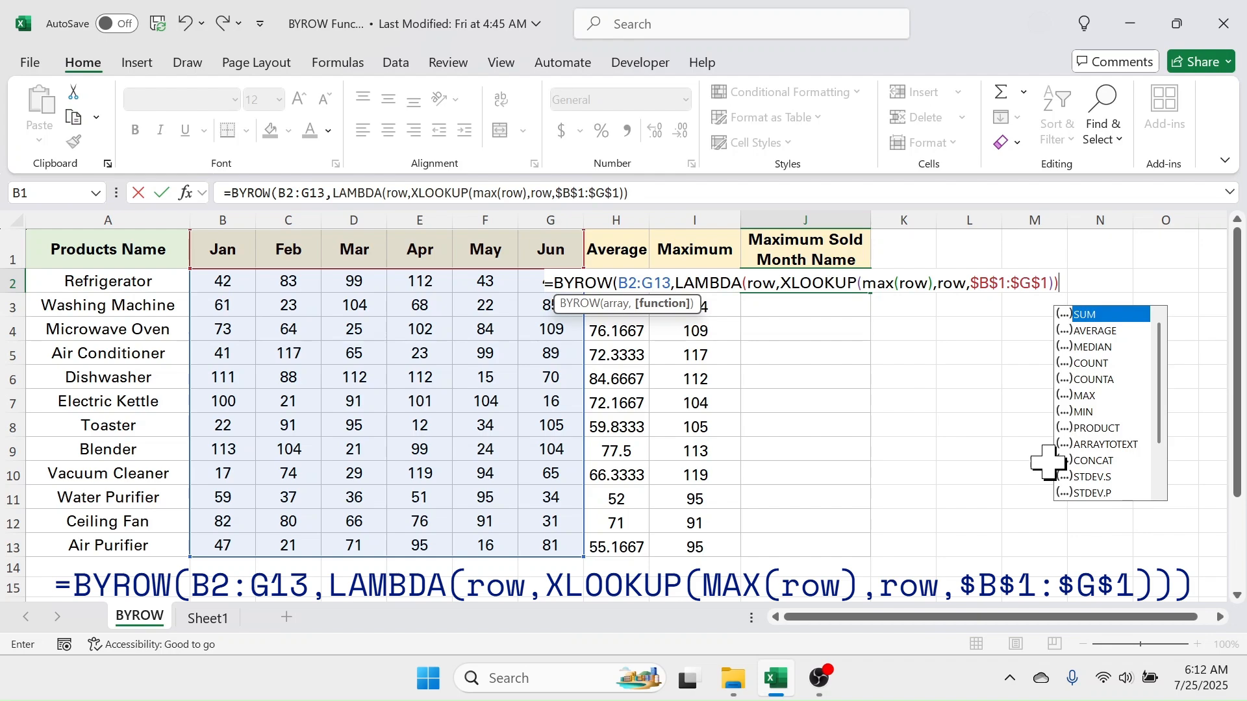
text())
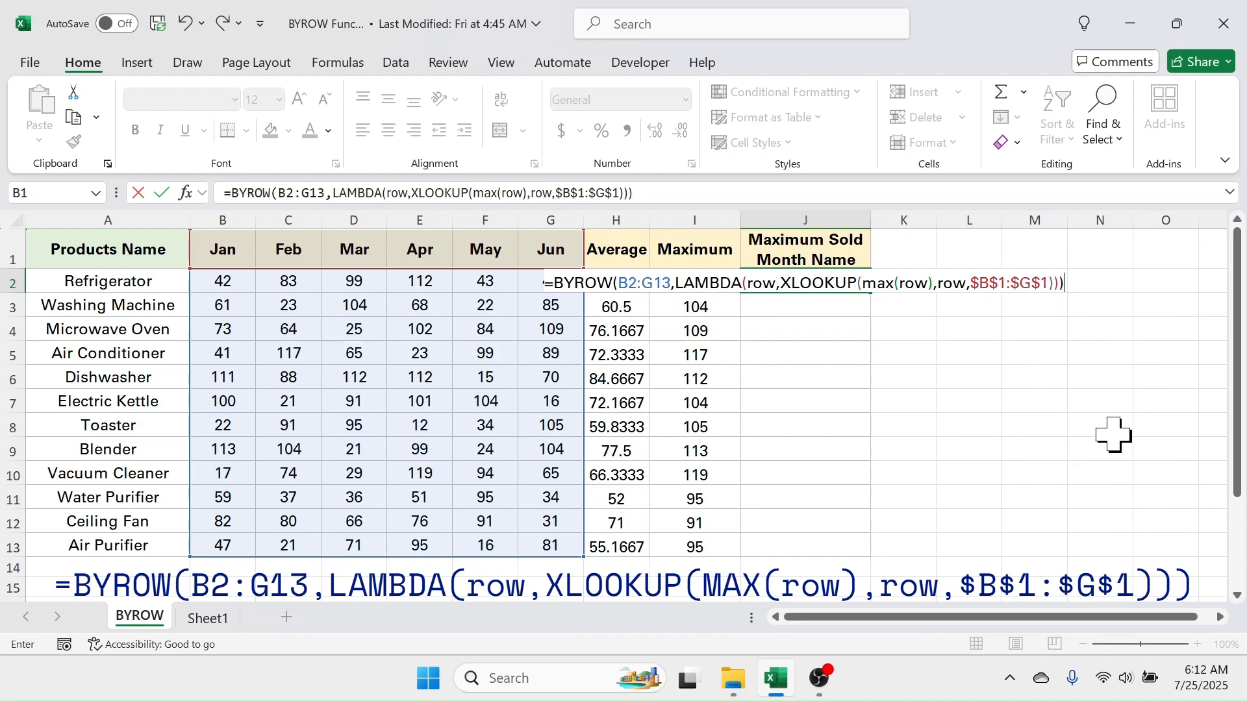
key(Return)
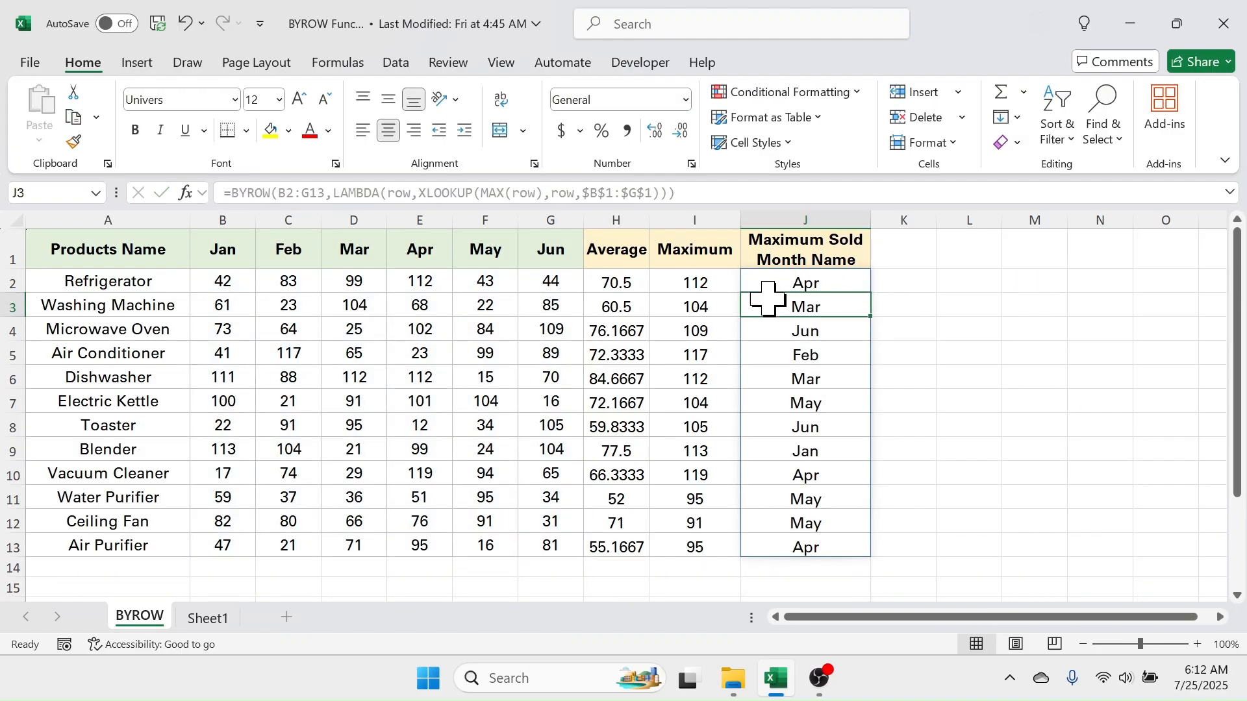
click(838, 355)
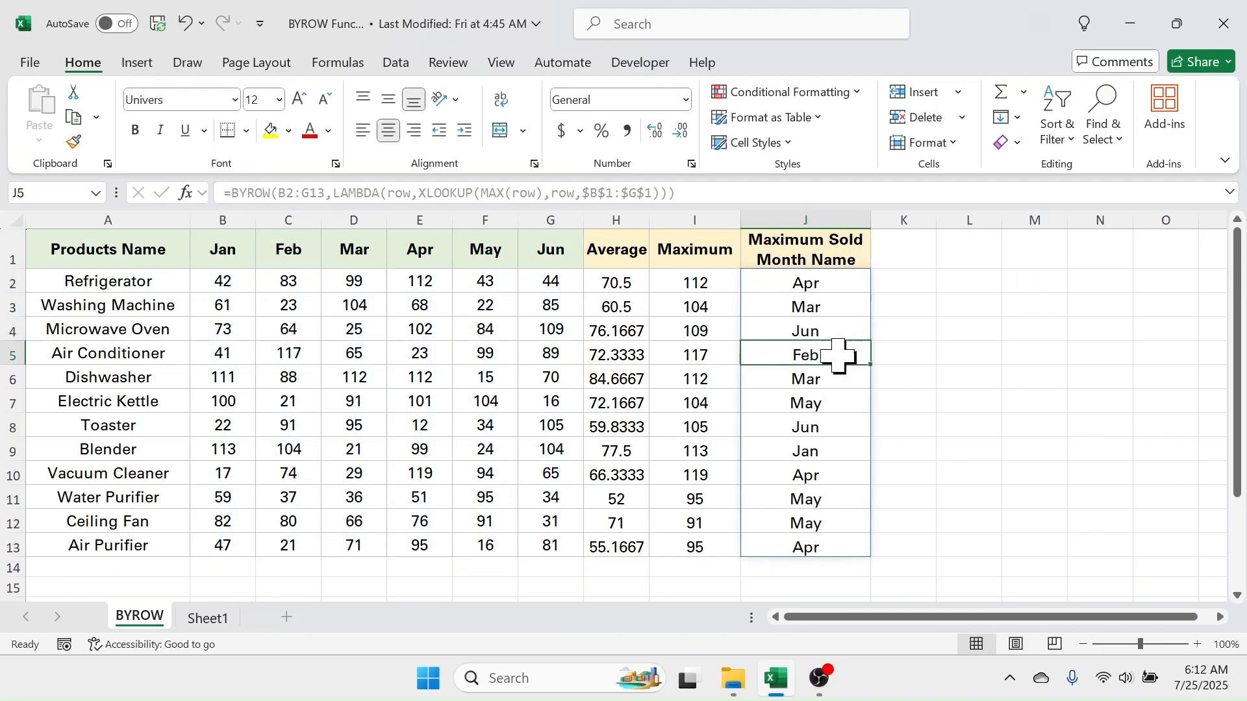
click(812, 450)
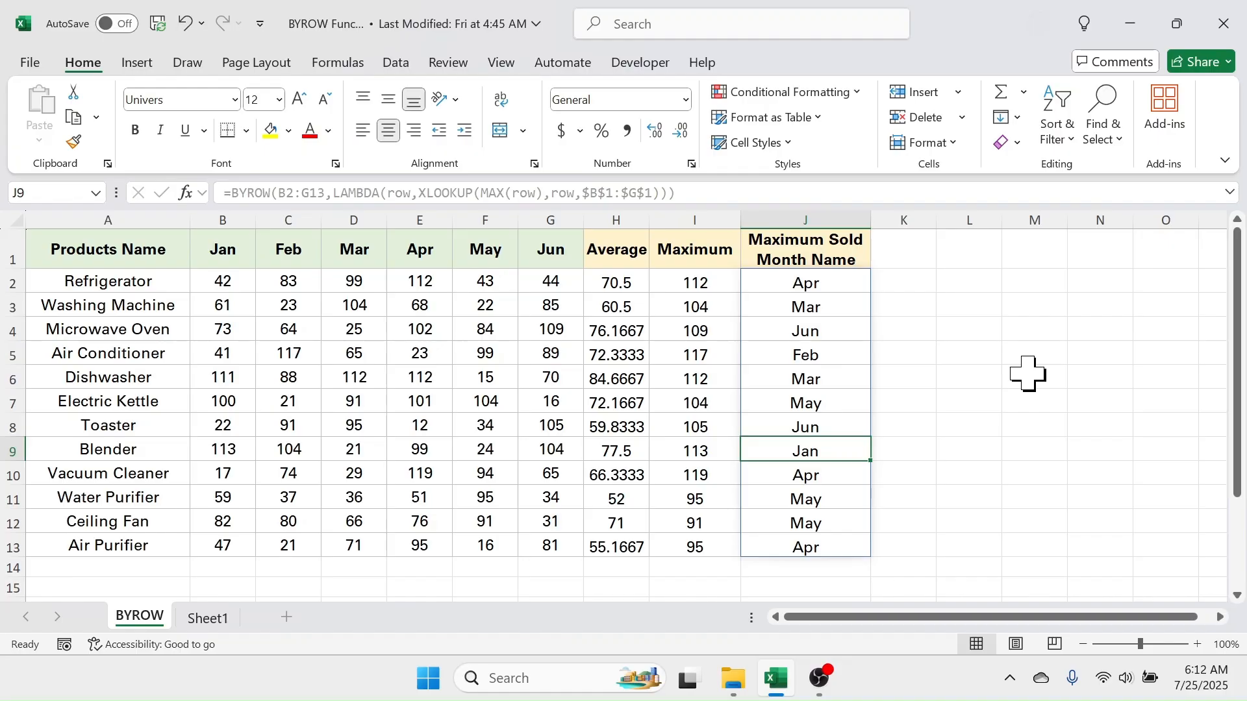